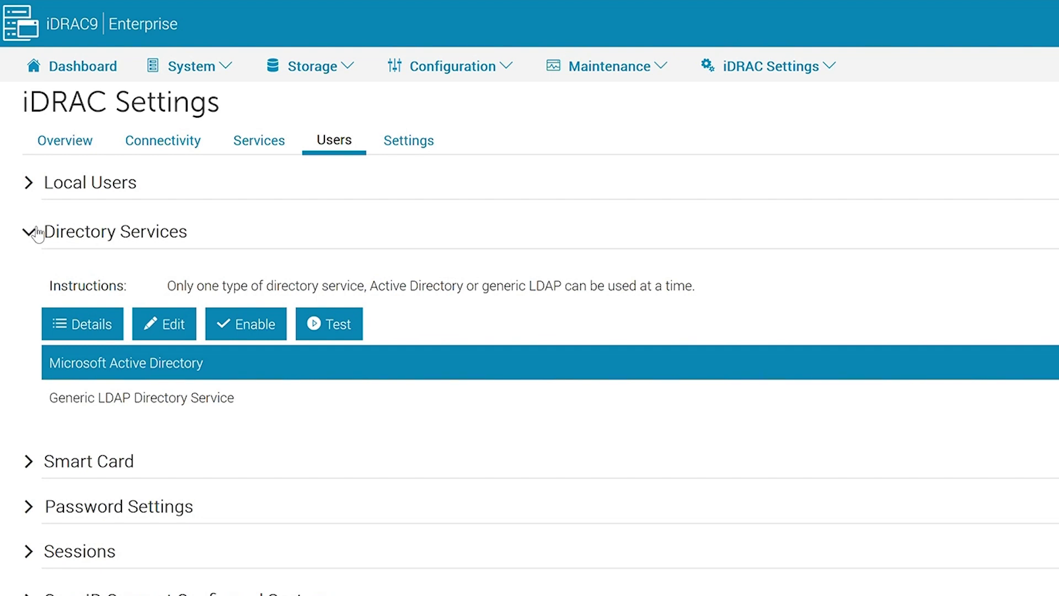
Enable Microsoft Active Directory and move past the wizard's Certificate Settings page to Common Settings.
{"action": "left_click", "coordinate": [148, 375]}
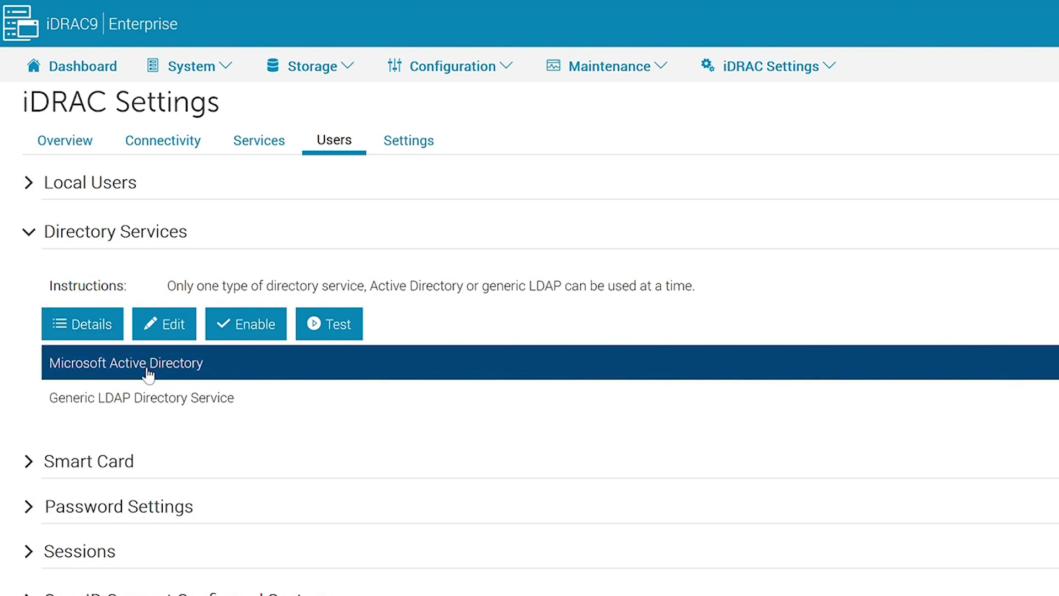
{"action": "left_click", "coordinate": [230, 326]}
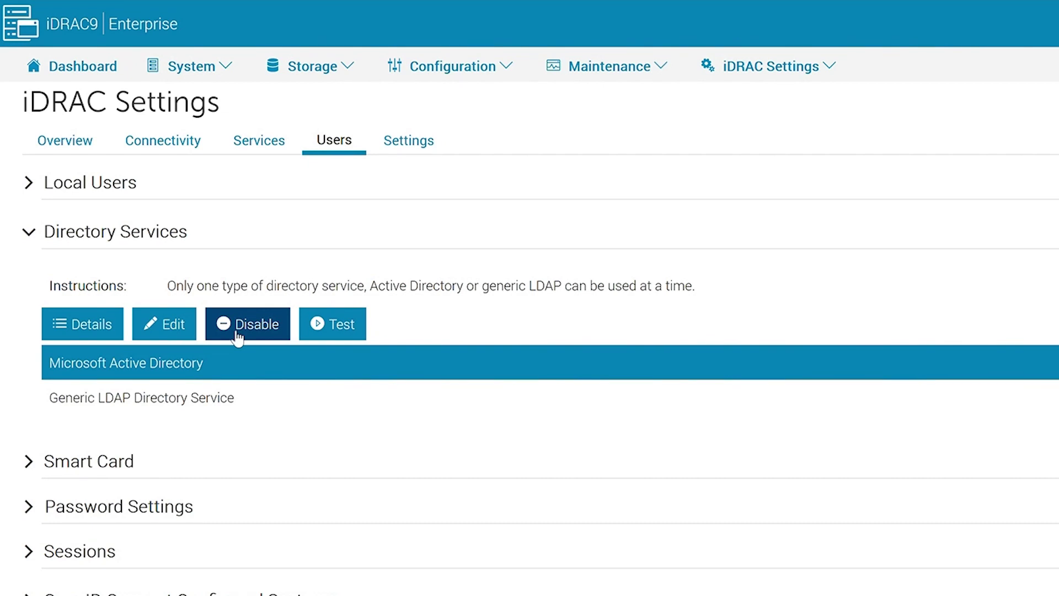
{"action": "left_click", "coordinate": [173, 342]}
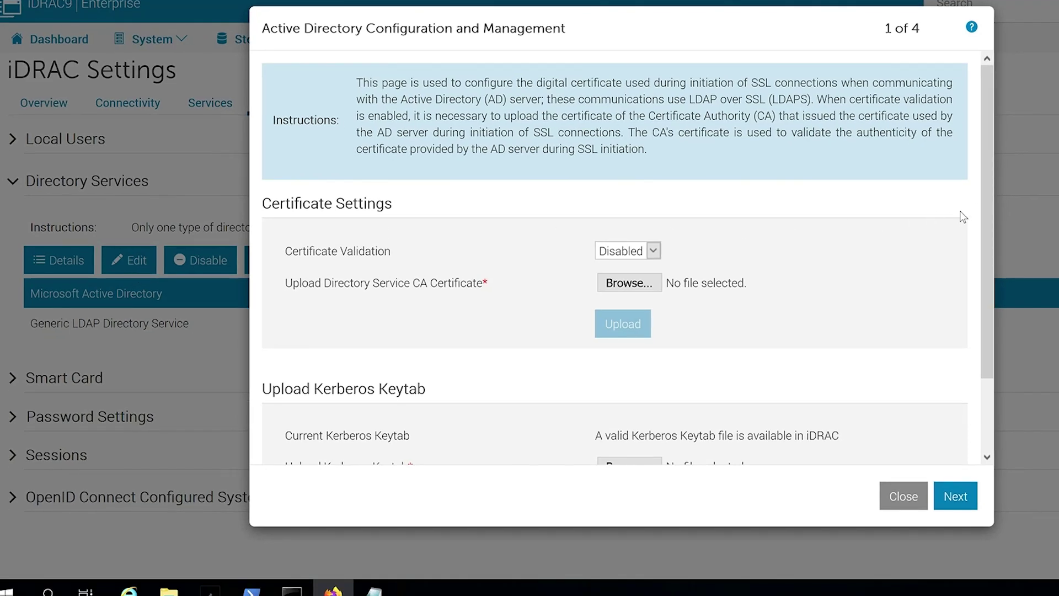
{"action": "left_click_drag", "start_coordinate": [991, 220], "coordinate": [1002, 301]}
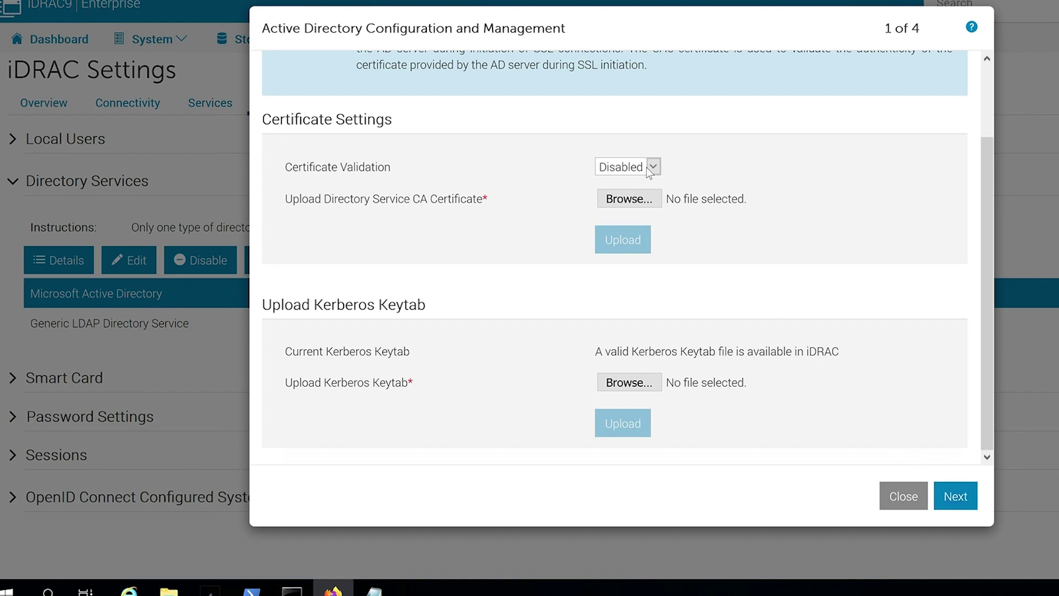
{"action": "left_click", "coordinate": [958, 499]}
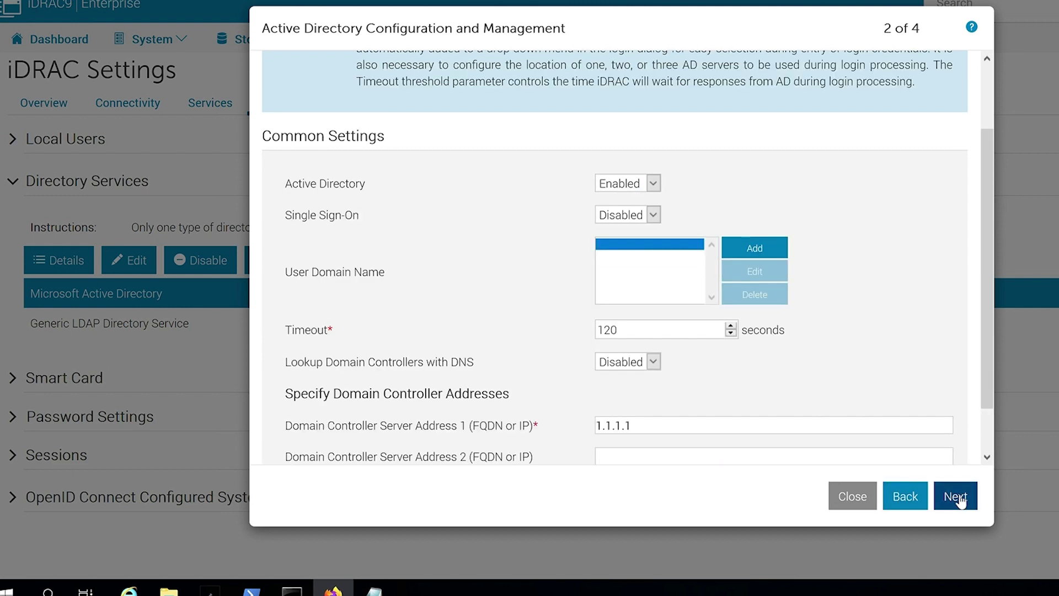
Add sysman.local as a user domain name.
{"action": "left_click", "coordinate": [733, 246]}
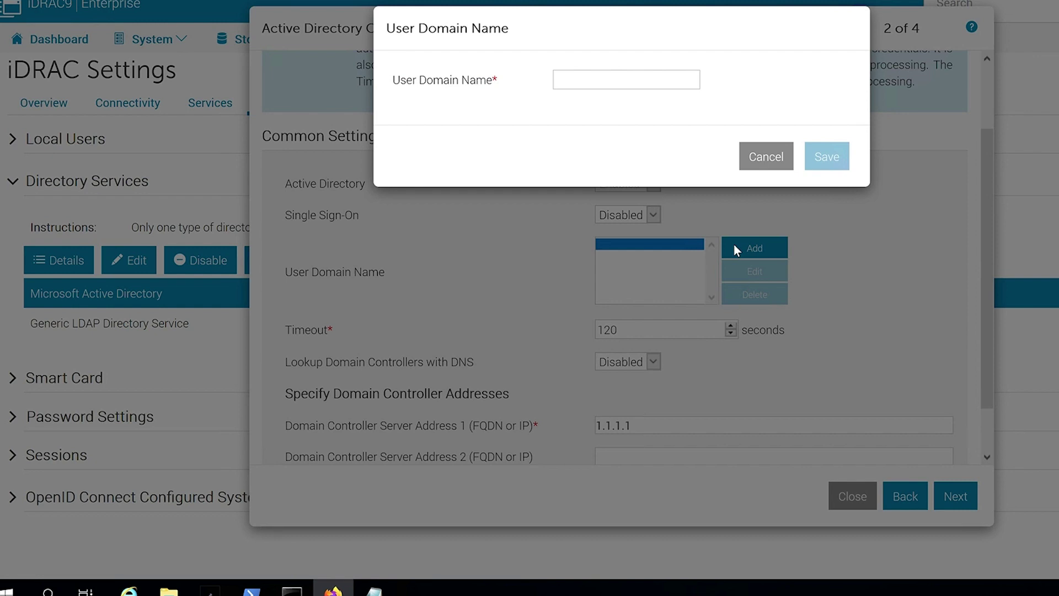
{"action": "left_click", "coordinate": [654, 94]}
{"action": "type", "text": "sysman.local"}
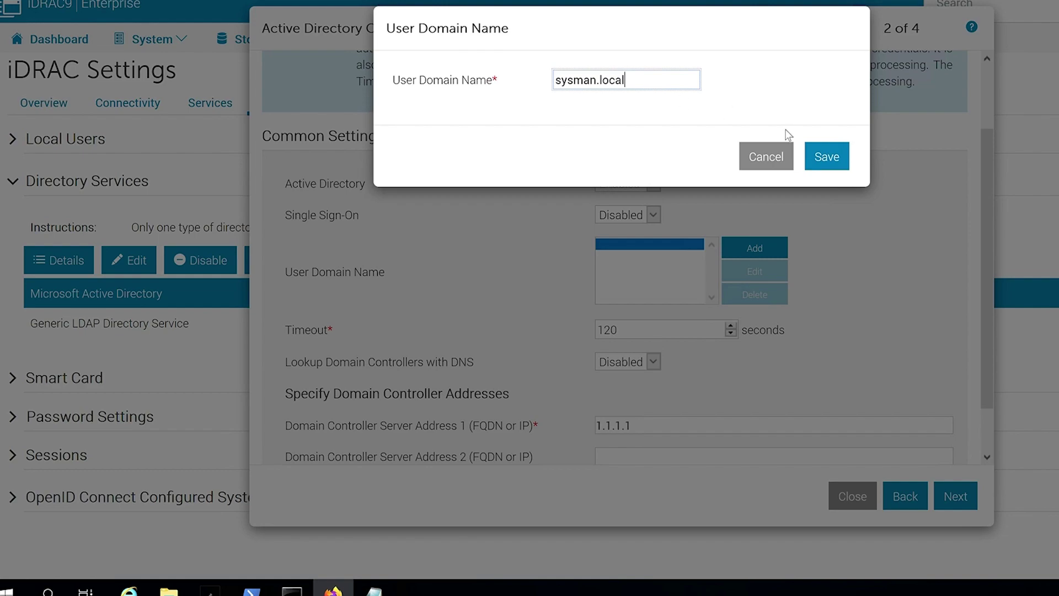
{"action": "left_click", "coordinate": [823, 159]}
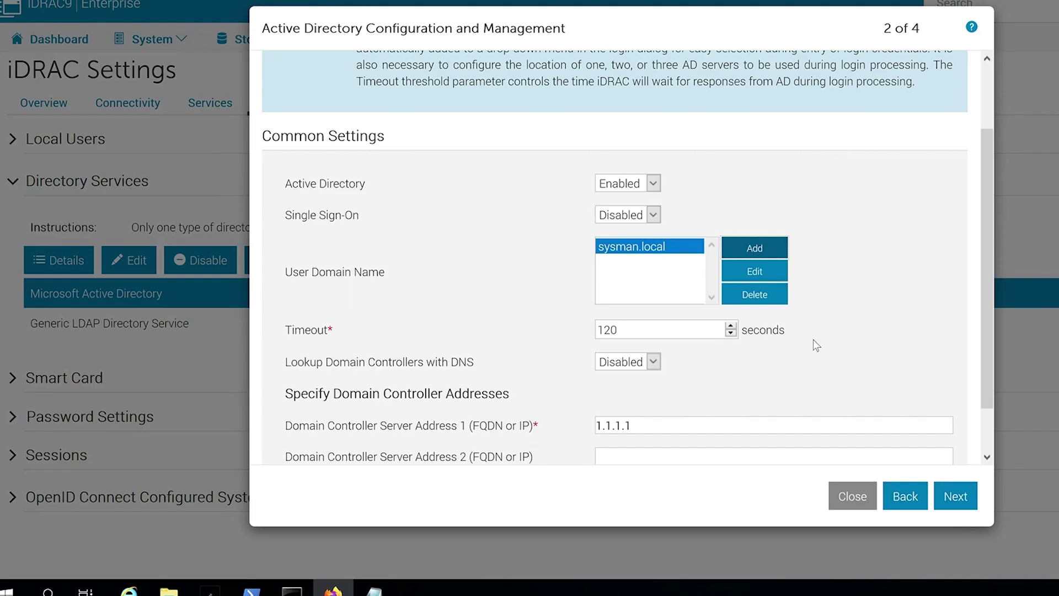
Keep DNS lookup disabled and change Domain Controller Server Address 1 from 1.1.1.1 to 100.92.5.231.
{"action": "scroll", "coordinate": [814, 342], "scroll_direction": "down", "scroll_amount": 1}
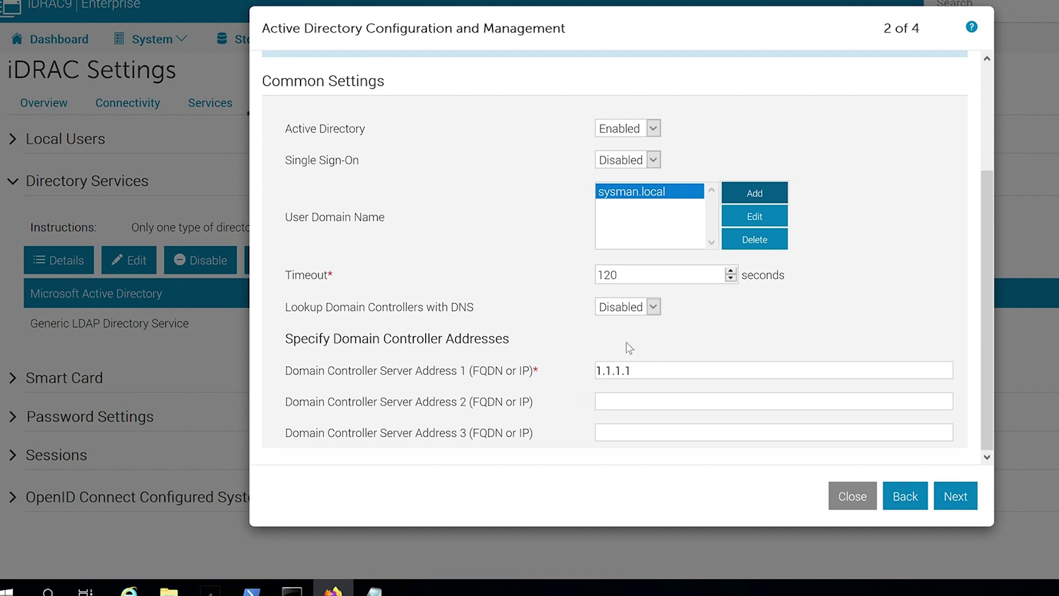
{"action": "left_click", "coordinate": [651, 307]}
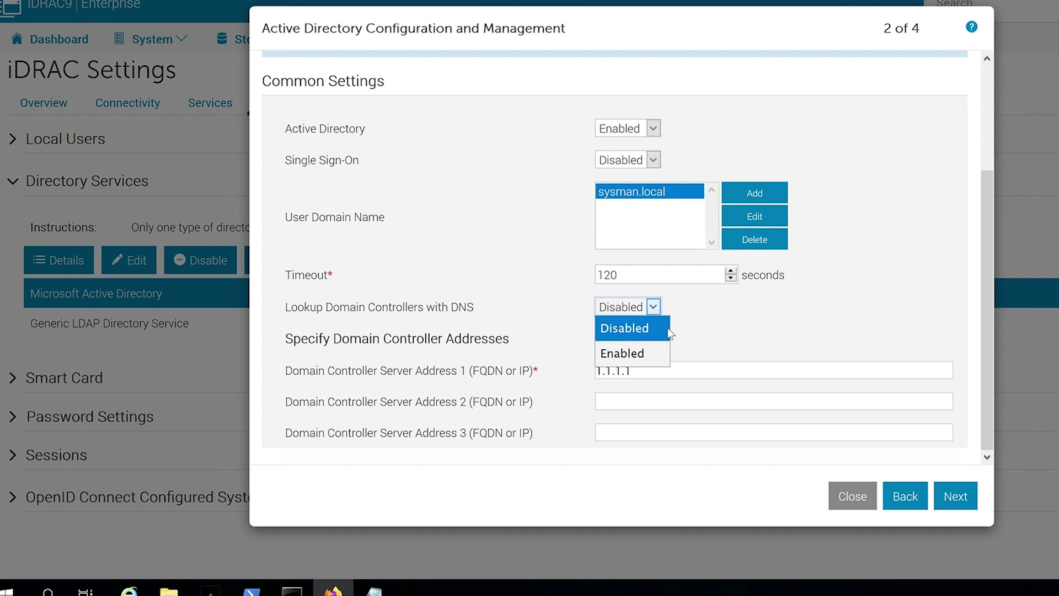
{"action": "left_click", "coordinate": [693, 341]}
{"action": "left_click_drag", "start_coordinate": [643, 371], "coordinate": [581, 385]}
{"action": "type", "text": "100.92.5.231"}
{"action": "left_click", "coordinate": [900, 449]}
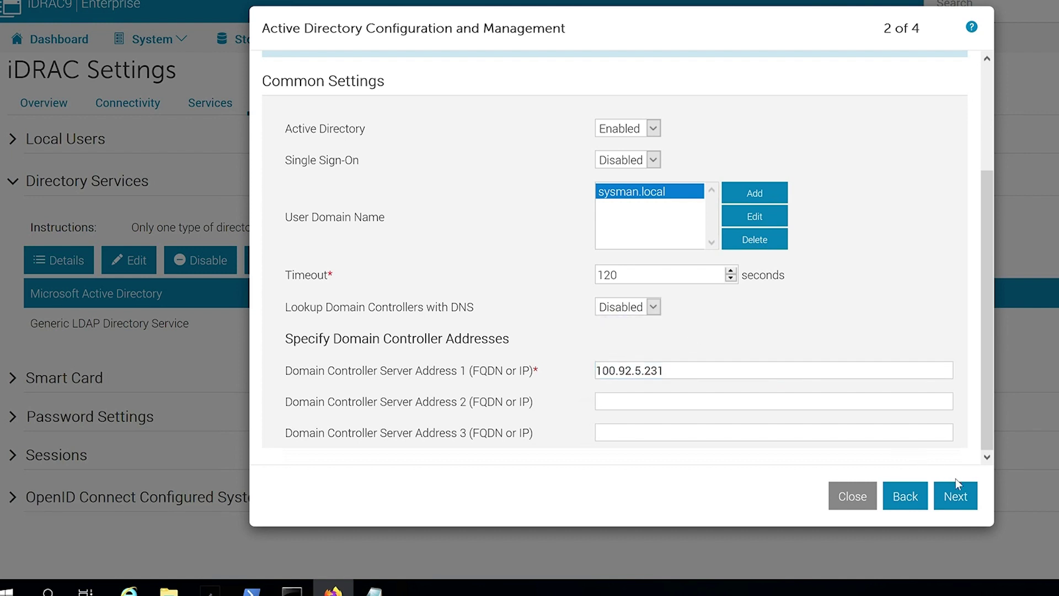
{"action": "left_click", "coordinate": [970, 503]}
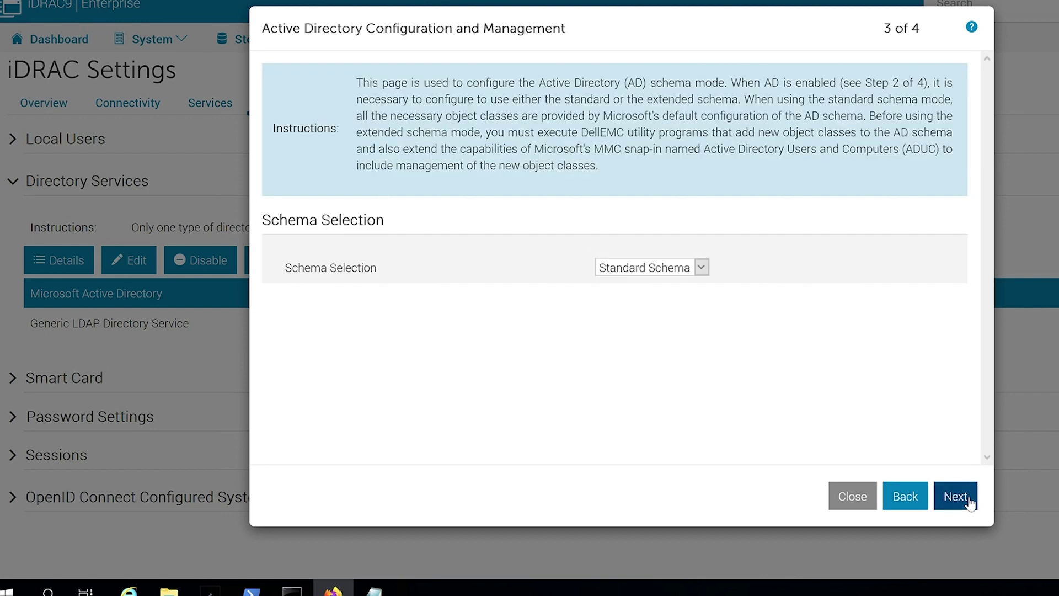
Leave Standard Schema selected, review the schema instructions, and continue to step 4.
{"action": "left_click", "coordinate": [678, 268]}
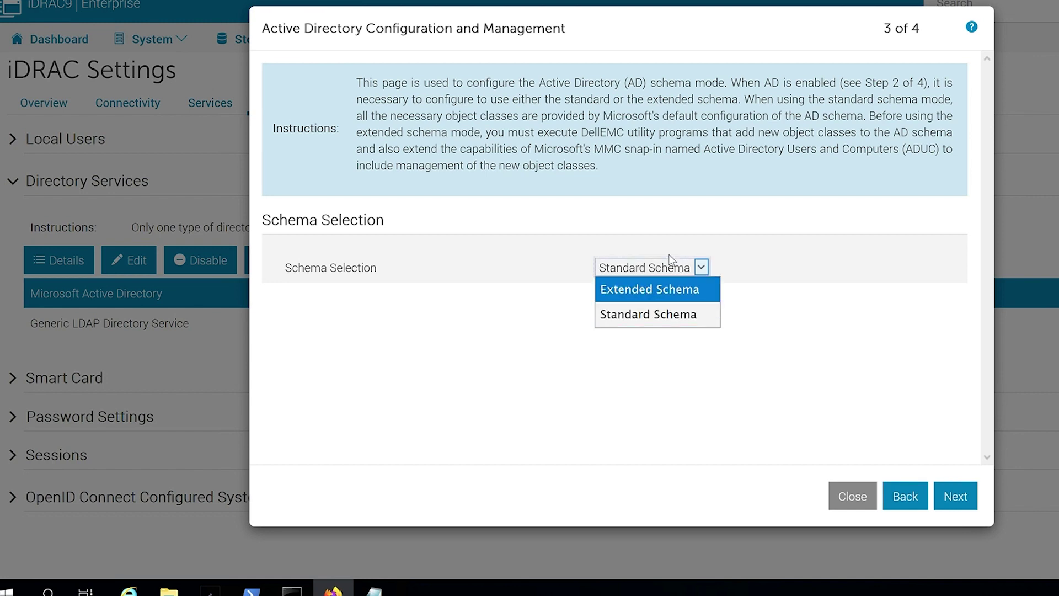
{"action": "left_click", "coordinate": [735, 284]}
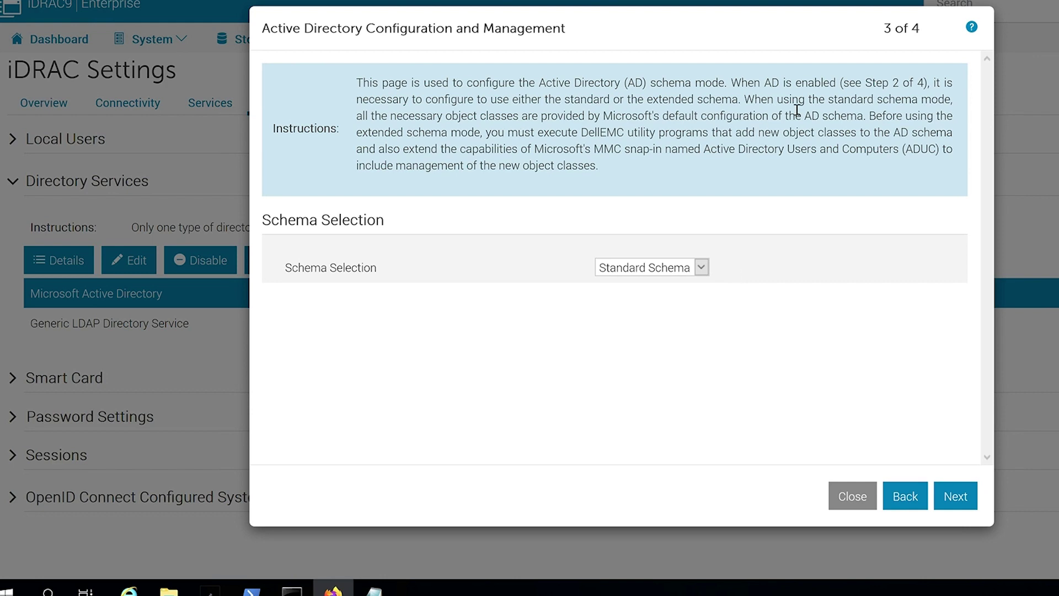
{"action": "left_click_drag", "start_coordinate": [872, 117], "coordinate": [732, 182]}
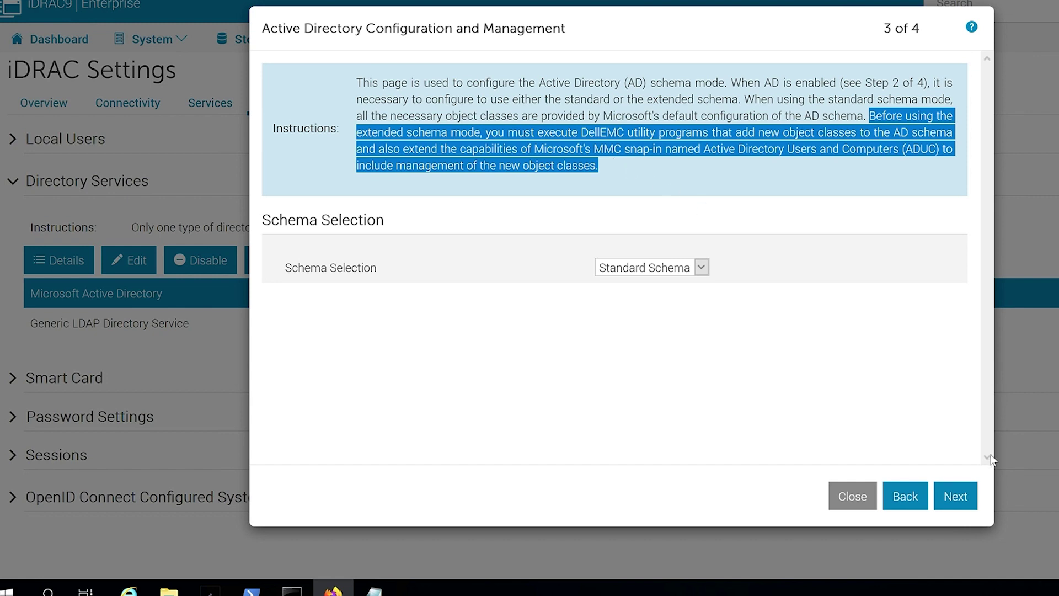
{"action": "left_click", "coordinate": [960, 500]}
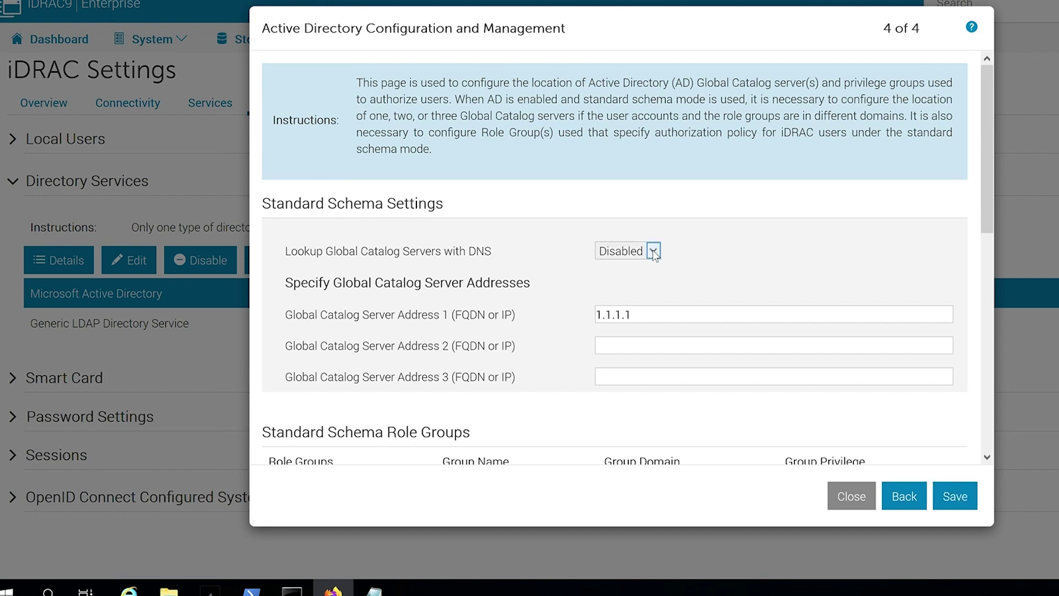
Keep Global Catalog DNS lookup disabled and replace Server Address 1's 1.1.1.1 with 100.92.5.231.
{"action": "left_click", "coordinate": [654, 252]}
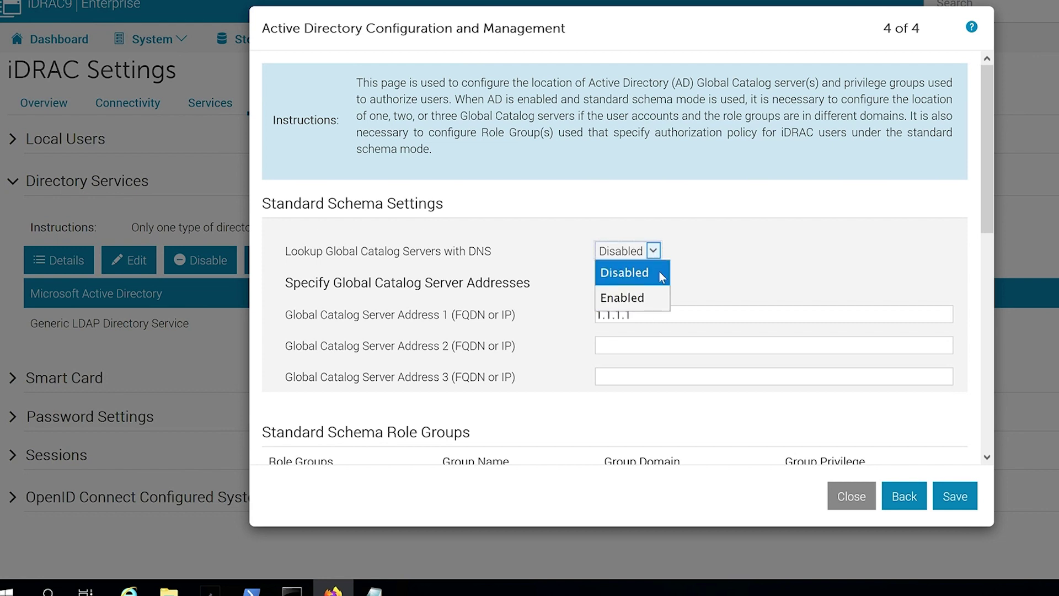
{"action": "left_click", "coordinate": [706, 254]}
{"action": "left_click", "coordinate": [636, 325]}
{"action": "left_click_drag", "start_coordinate": [636, 325], "coordinate": [576, 327]}
{"action": "type", "text": "100.92.5.231"}
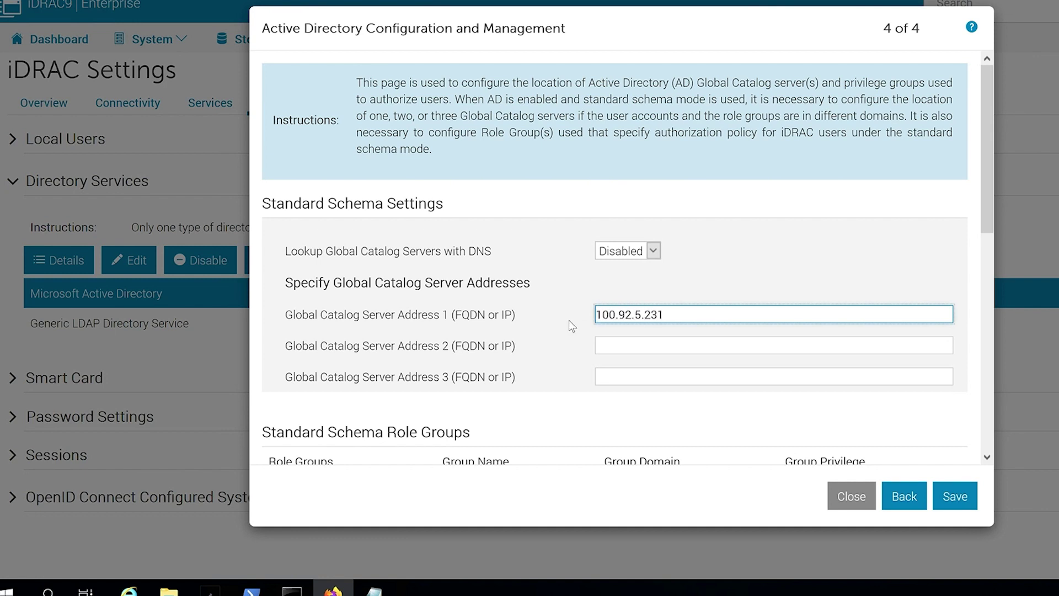
{"action": "scroll", "coordinate": [571, 326], "scroll_direction": "down", "scroll_amount": 4}
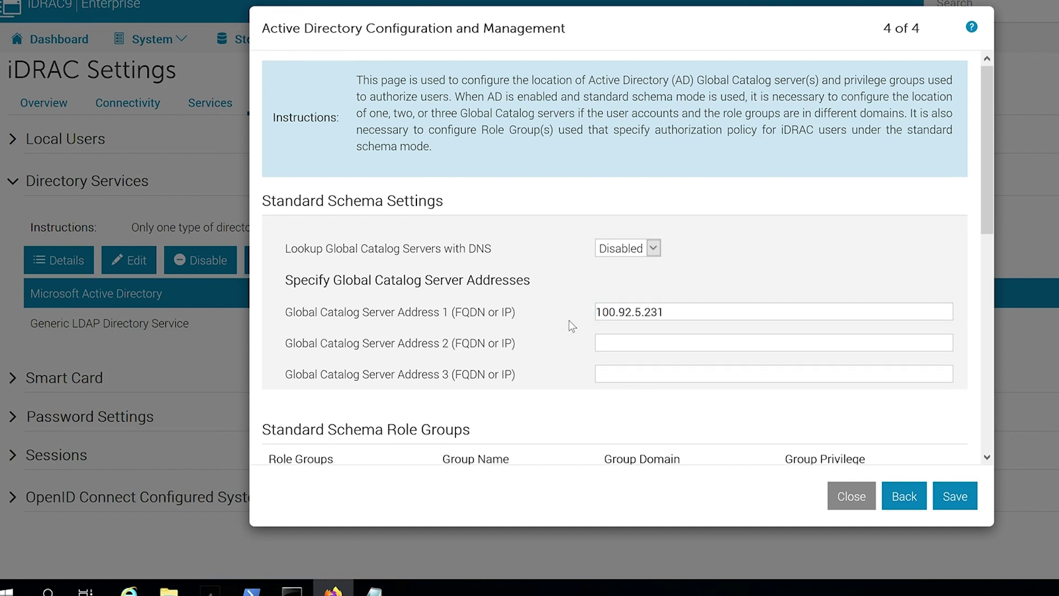
{"action": "scroll", "coordinate": [571, 326], "scroll_direction": "down", "scroll_amount": 3}
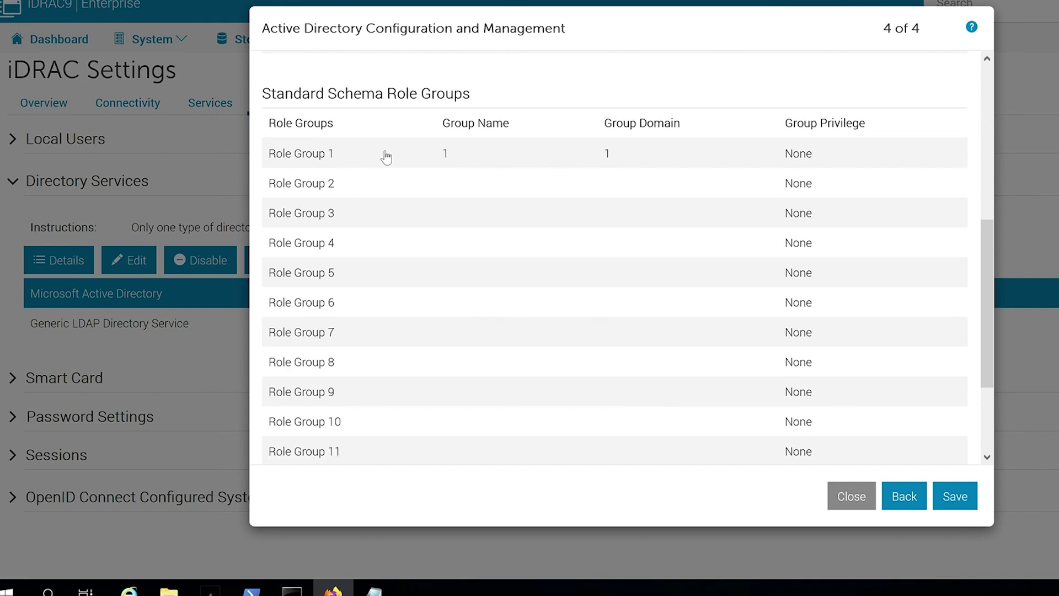
{"action": "left_click", "coordinate": [386, 155]}
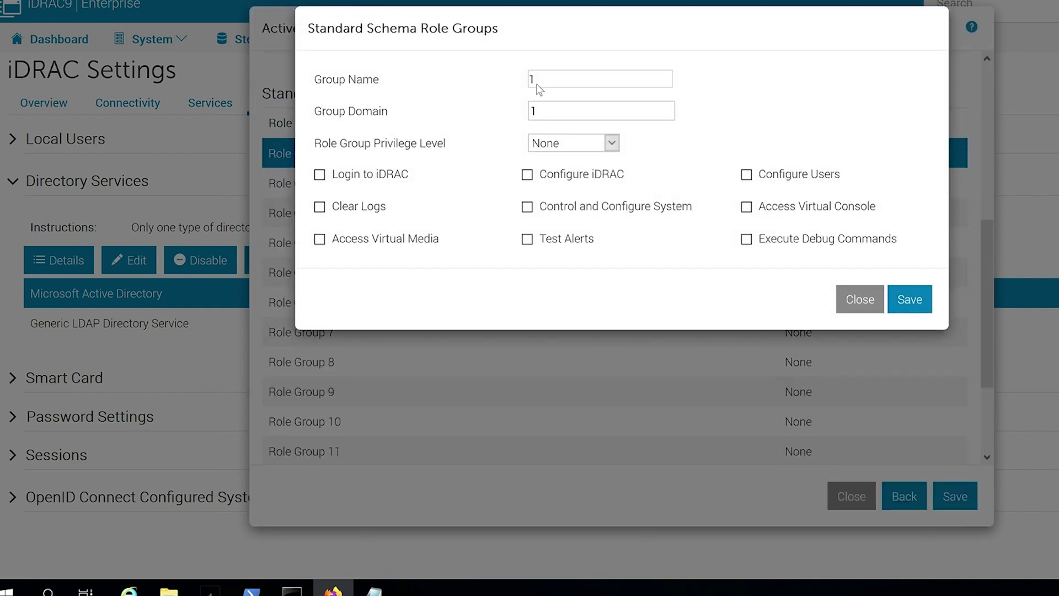
Set Role Group 1 to group 'IDRAC Admins' in domain sysman.local with Administrator privilege.
{"action": "key", "text": "BackSpace"}
{"action": "type", "text": "IDRAC "}
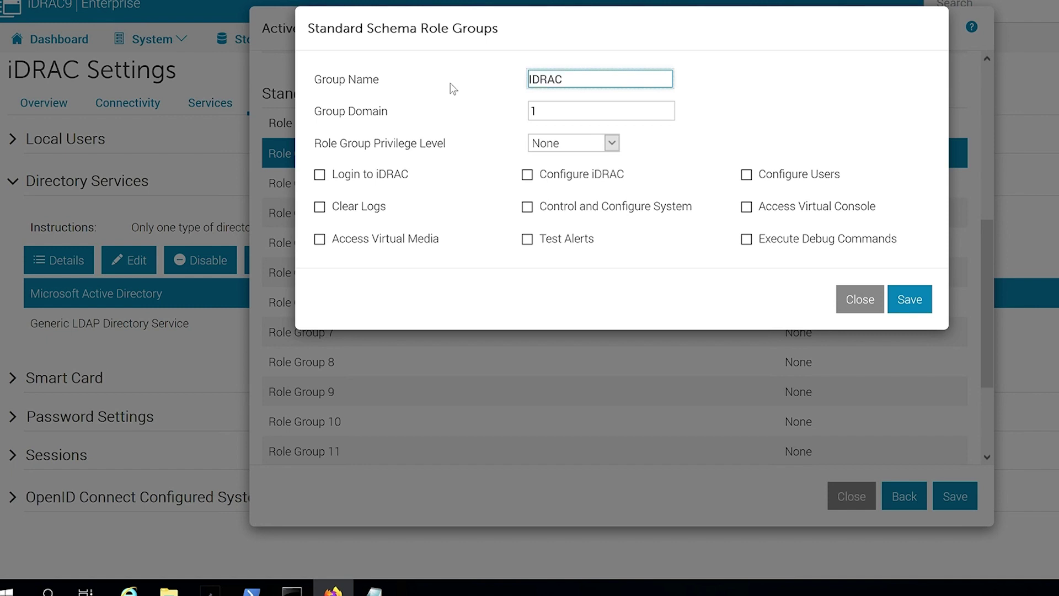
{"action": "type", "text": "Admins"}
{"action": "key", "text": "Tab"}
{"action": "type", "text": "sy"}
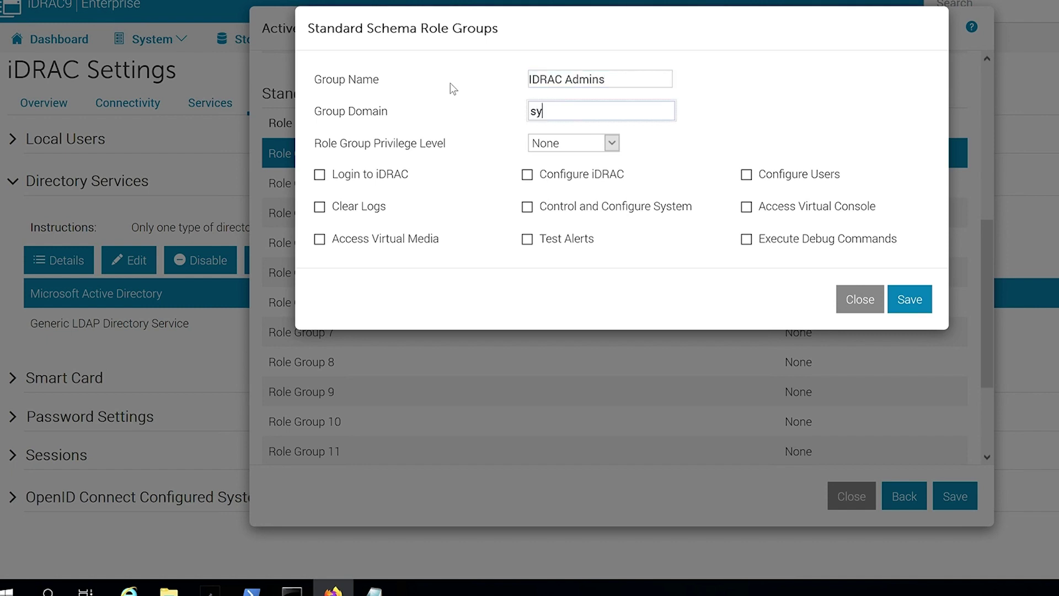
{"action": "type", "text": "sman.local"}
{"action": "left_click", "coordinate": [612, 144]}
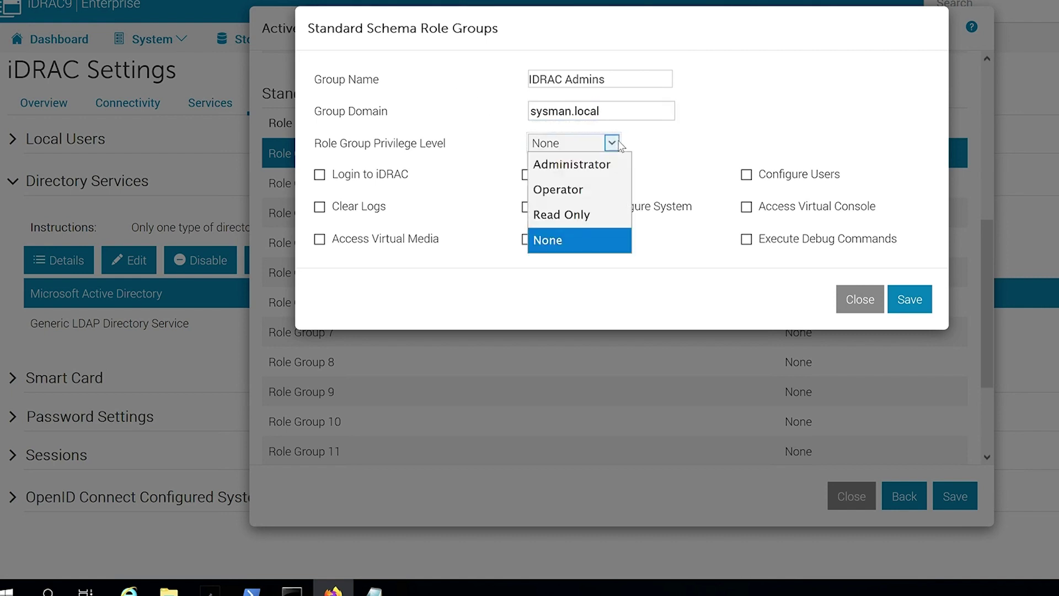
{"action": "left_click", "coordinate": [605, 176]}
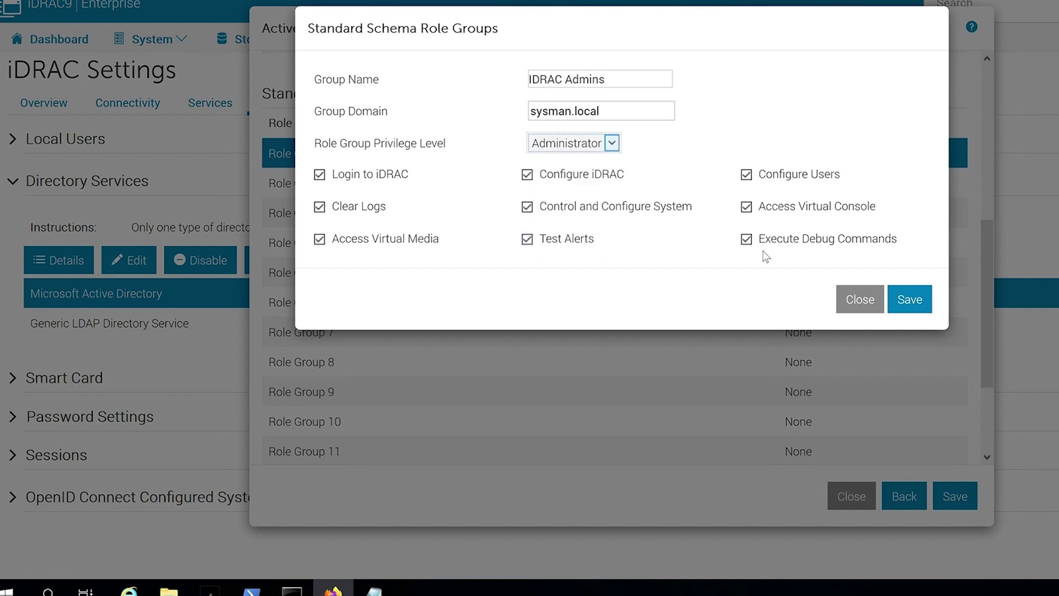
{"action": "left_click", "coordinate": [612, 143]}
{"action": "left_click", "coordinate": [610, 172]}
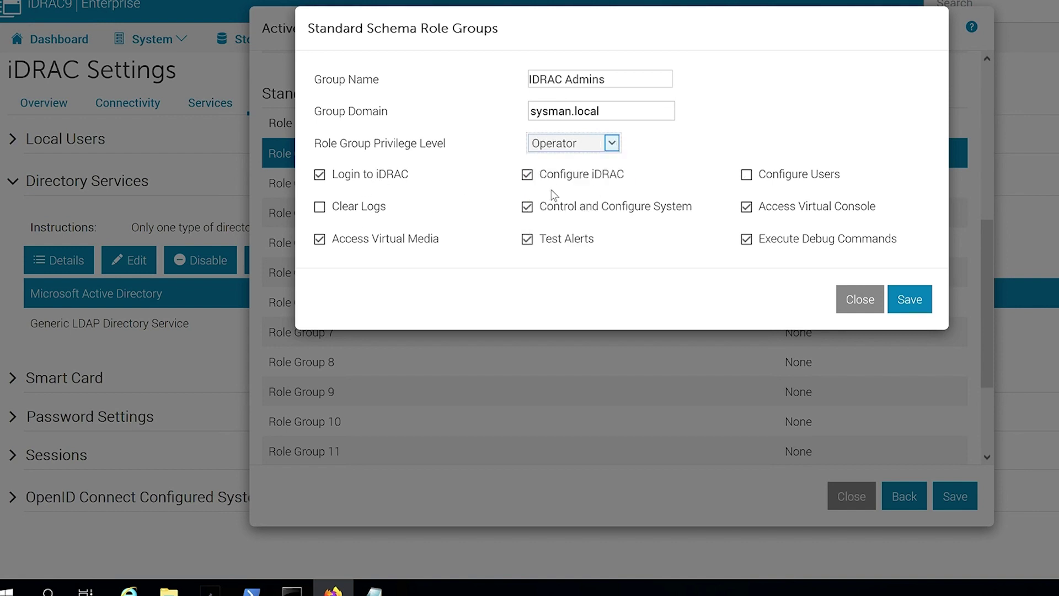
{"action": "left_click", "coordinate": [548, 146]}
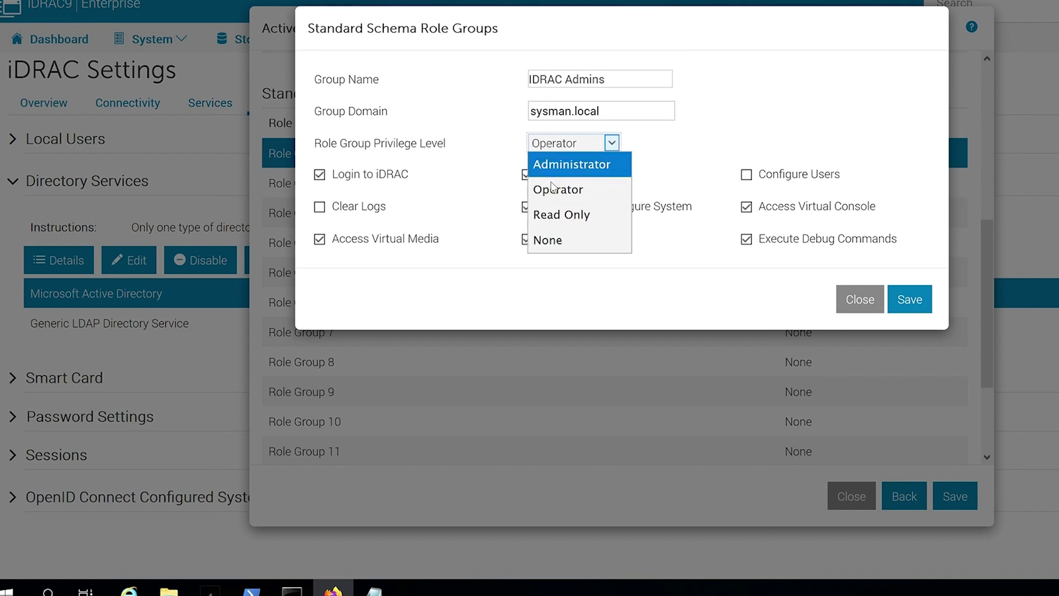
{"action": "left_click", "coordinate": [558, 215]}
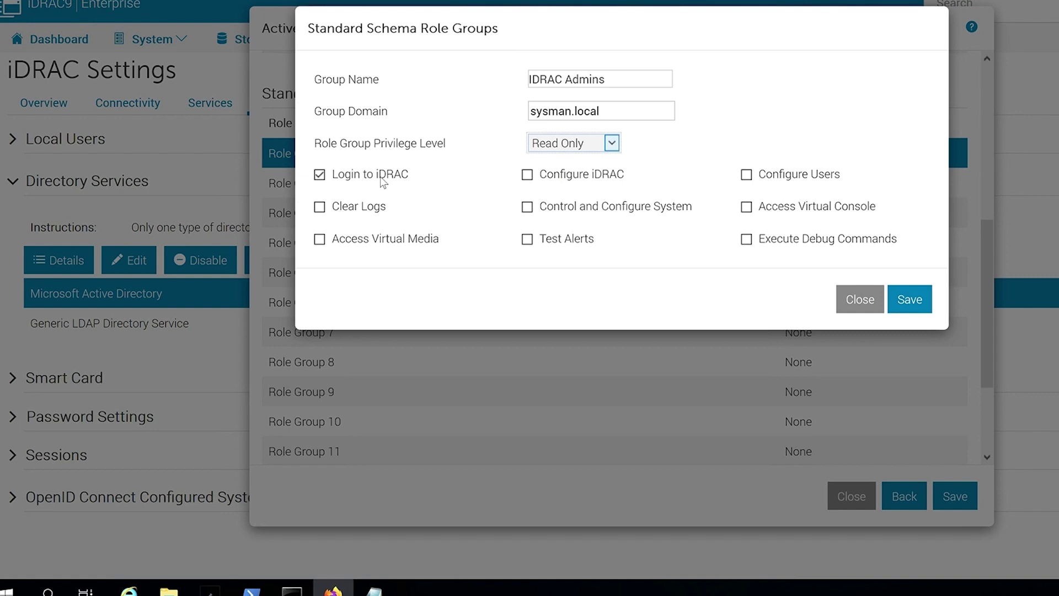
{"action": "left_click", "coordinate": [563, 144]}
{"action": "left_click", "coordinate": [560, 161]}
{"action": "left_click", "coordinate": [910, 300]}
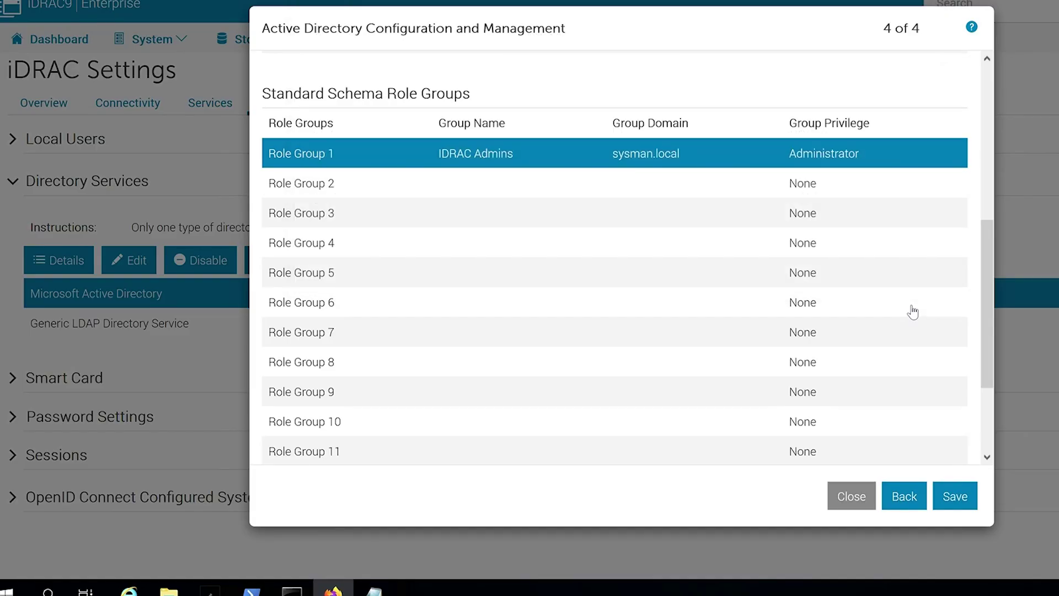
Save the Active Directory configuration and dismiss the success message.
{"action": "scroll", "coordinate": [438, 199], "scroll_direction": "up", "scroll_amount": 2}
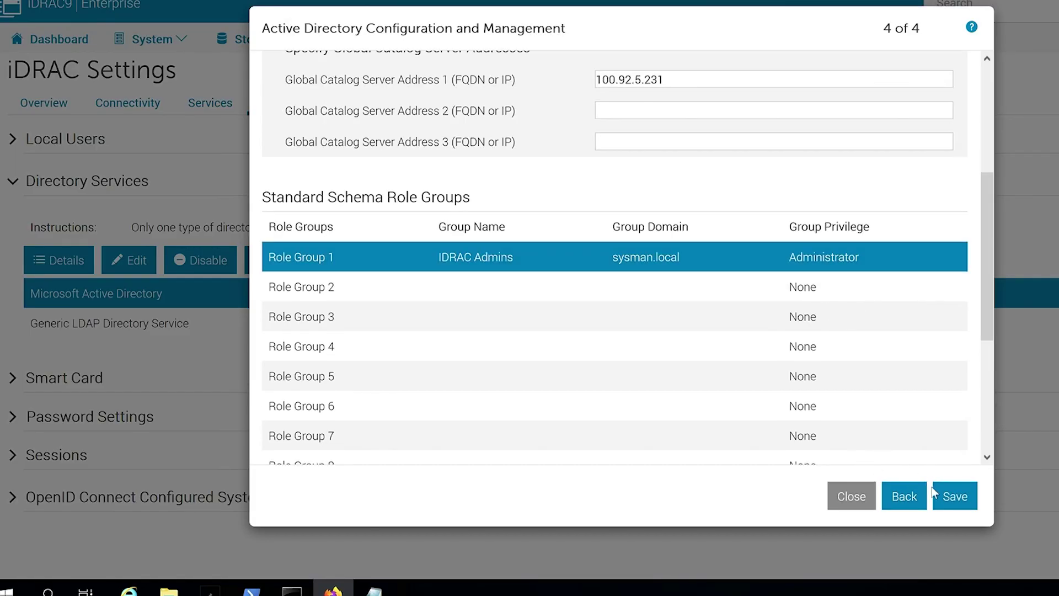
{"action": "left_click", "coordinate": [955, 498]}
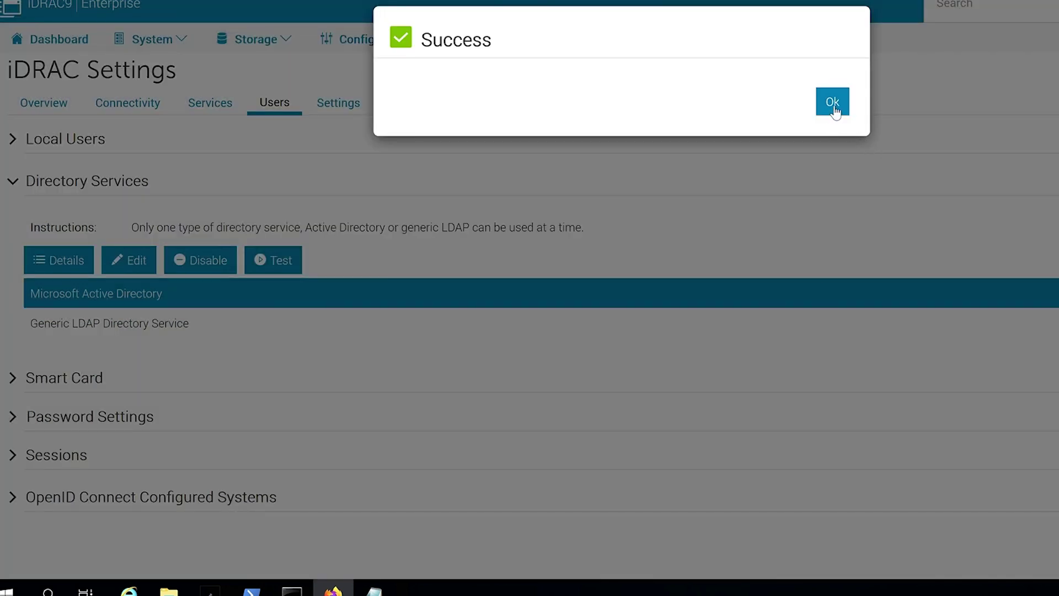
{"action": "left_click", "coordinate": [830, 102]}
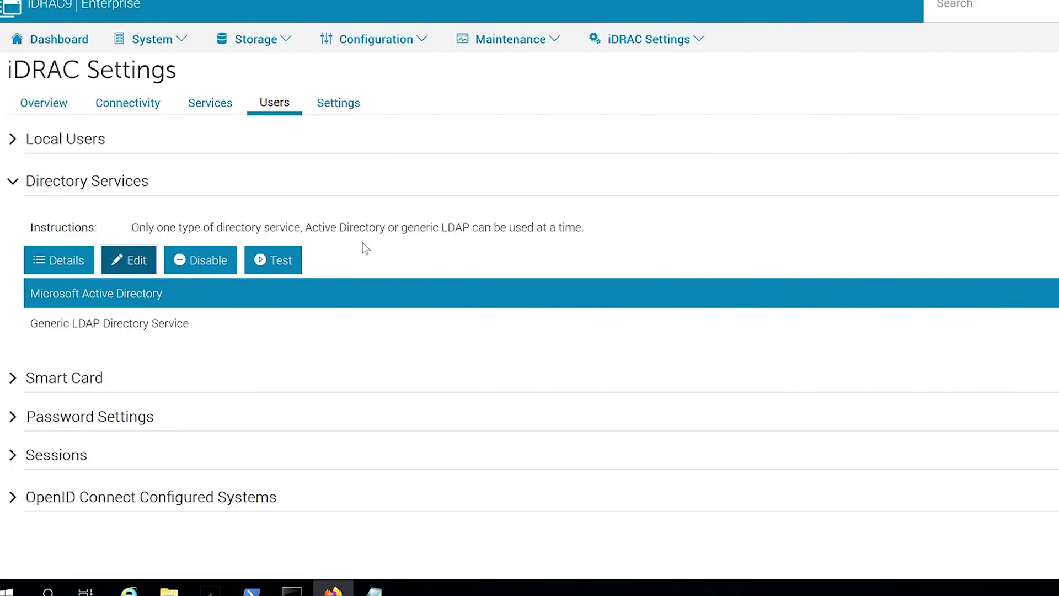
{"action": "left_click", "coordinate": [289, 259]}
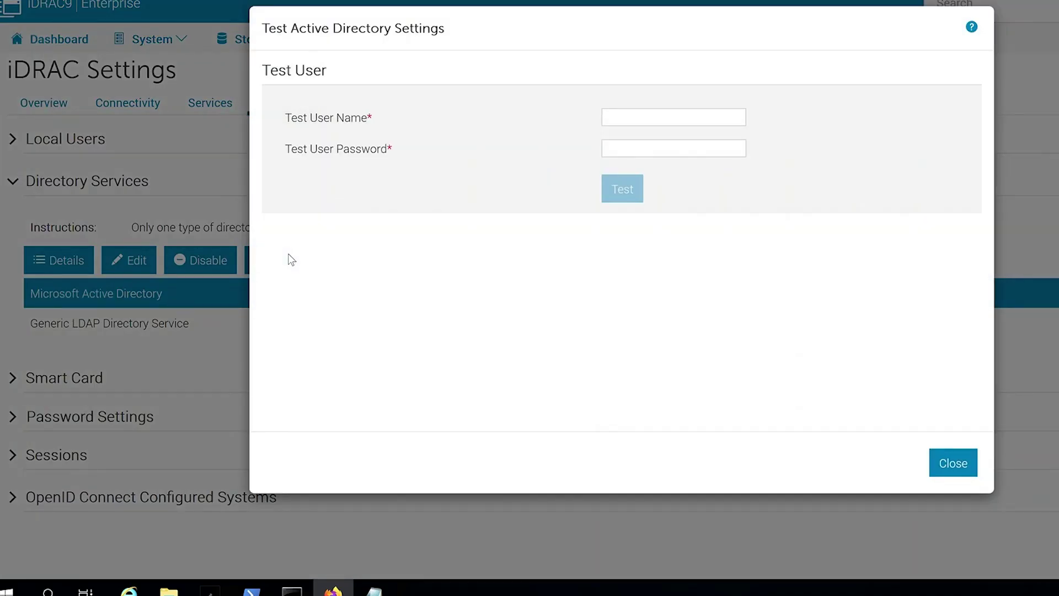
{"action": "left_click", "coordinate": [630, 116]}
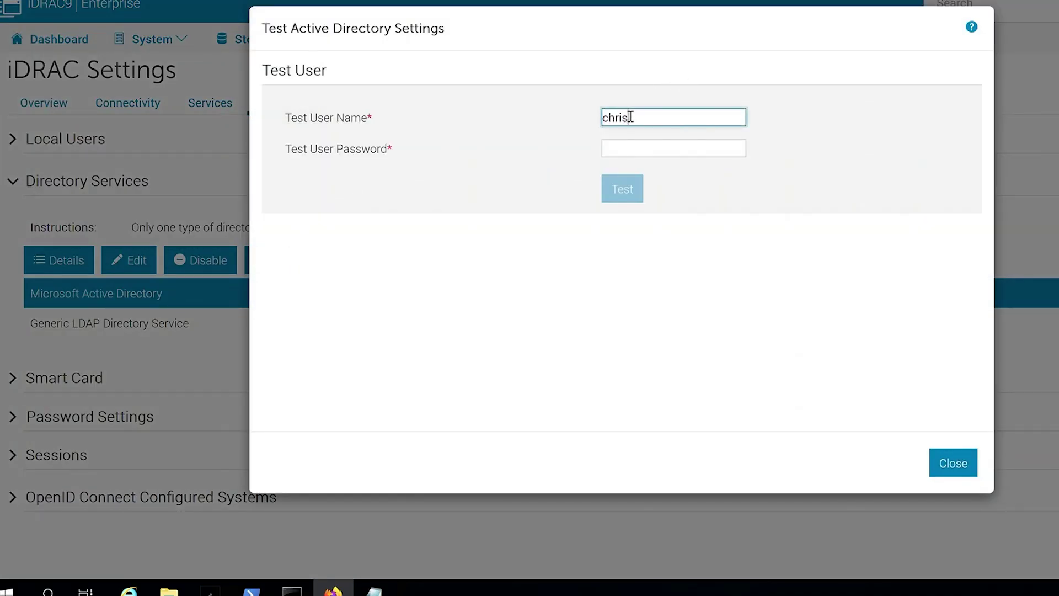
{"action": "key", "text": "Tab"}
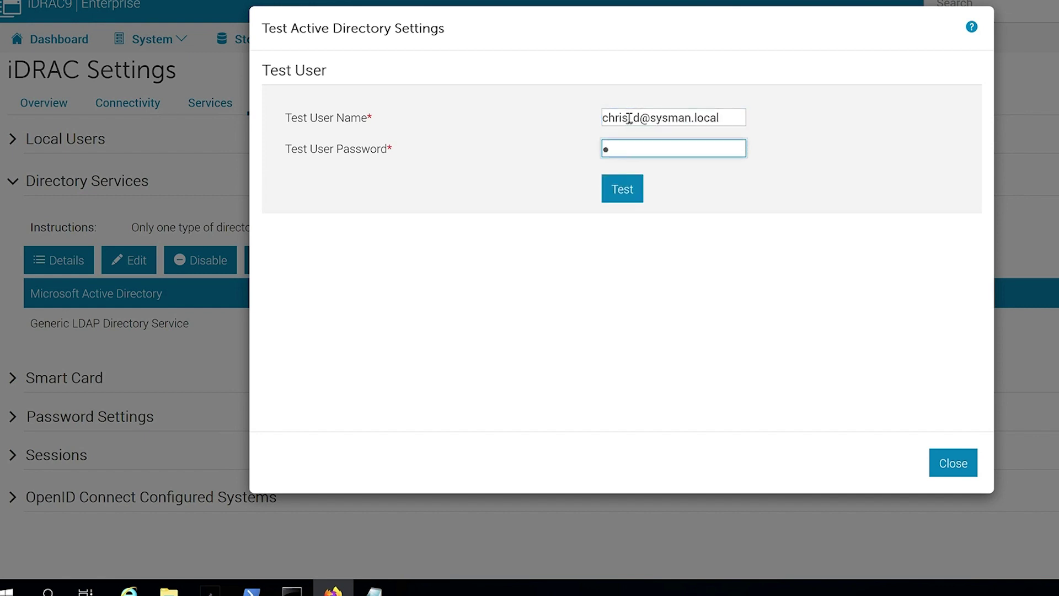
{"action": "key", "text": "BackSpace"}
{"action": "key", "text": "Return"}
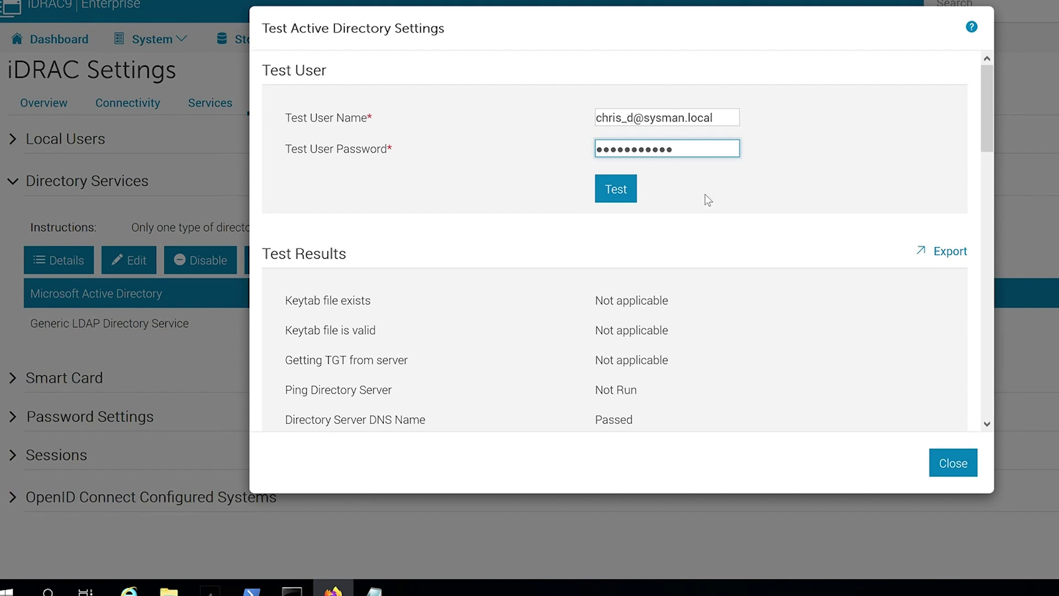
{"action": "scroll", "coordinate": [800, 342], "scroll_direction": "down", "scroll_amount": 7}
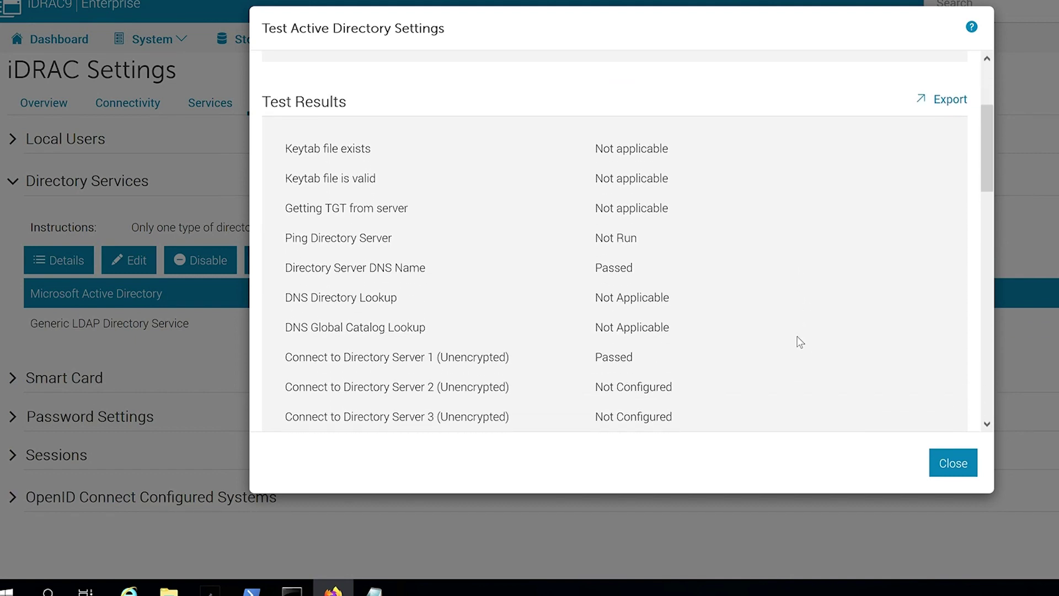
{"action": "scroll", "coordinate": [800, 342], "scroll_direction": "down", "scroll_amount": 3}
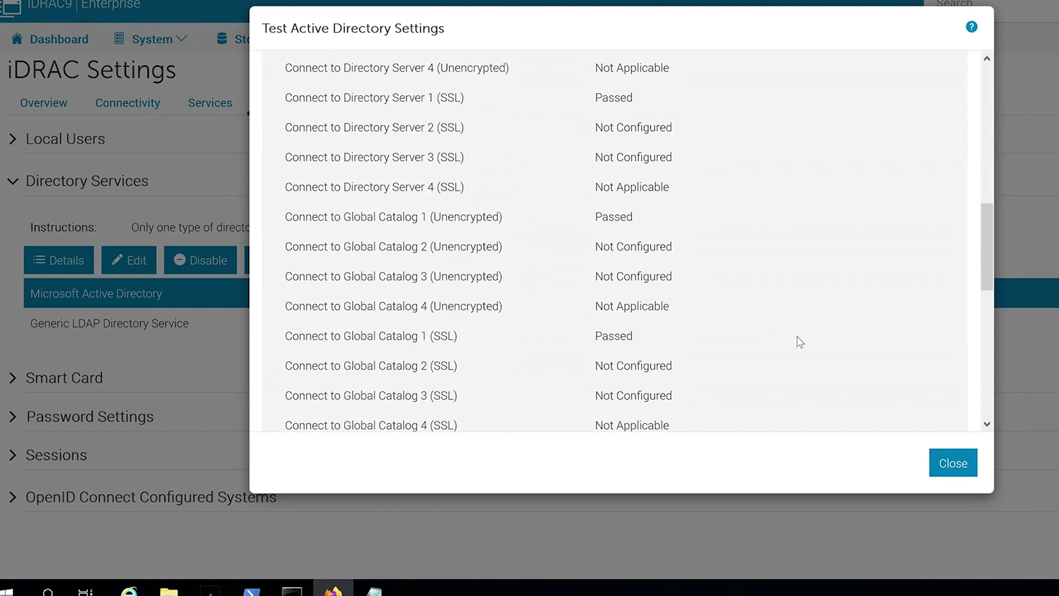
{"action": "scroll", "coordinate": [799, 342], "scroll_direction": "down", "scroll_amount": 3}
{"action": "scroll", "coordinate": [799, 342], "scroll_direction": "down", "scroll_amount": 2}
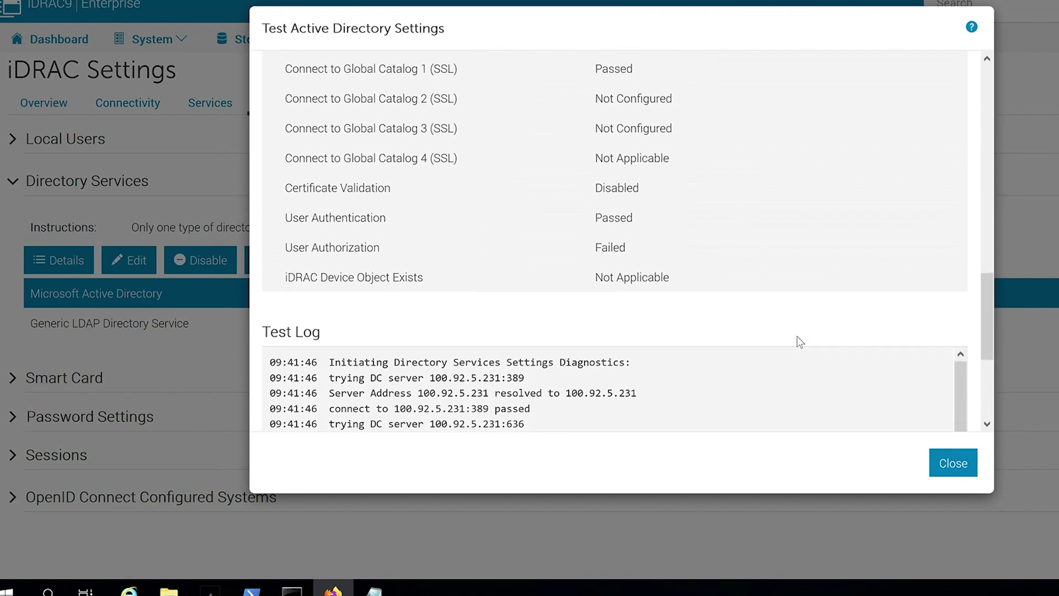
{"action": "scroll", "coordinate": [800, 342], "scroll_direction": "down", "scroll_amount": 3}
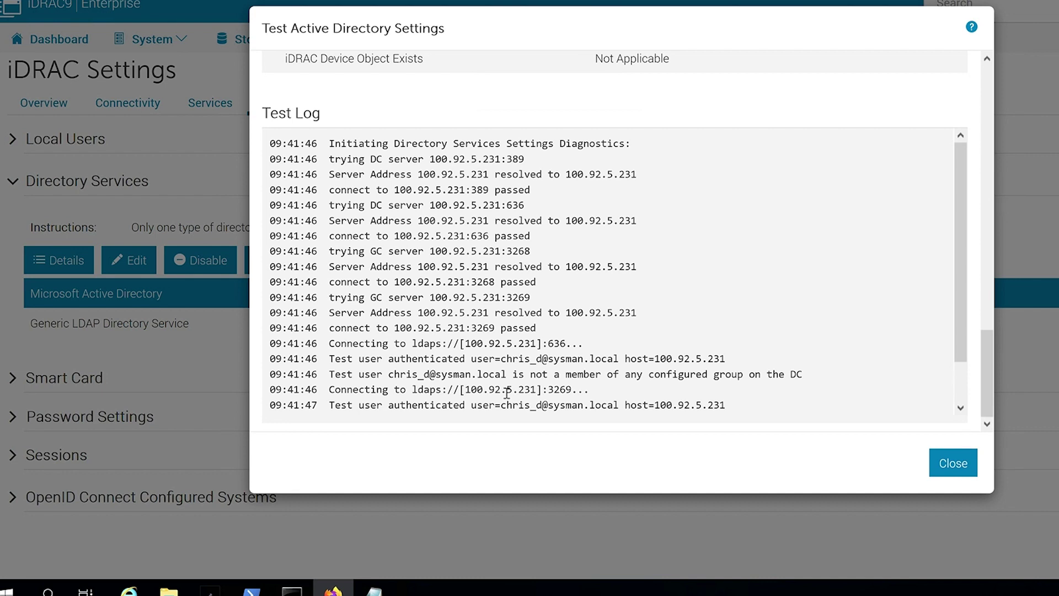
{"action": "scroll", "coordinate": [506, 392], "scroll_direction": "down", "scroll_amount": 1}
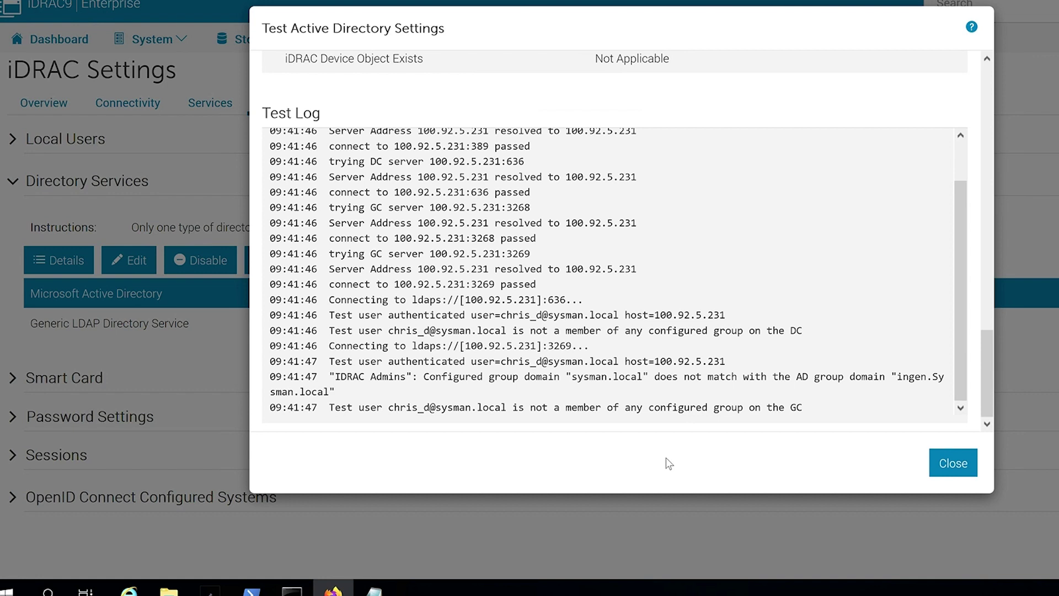
{"action": "left_click", "coordinate": [953, 465]}
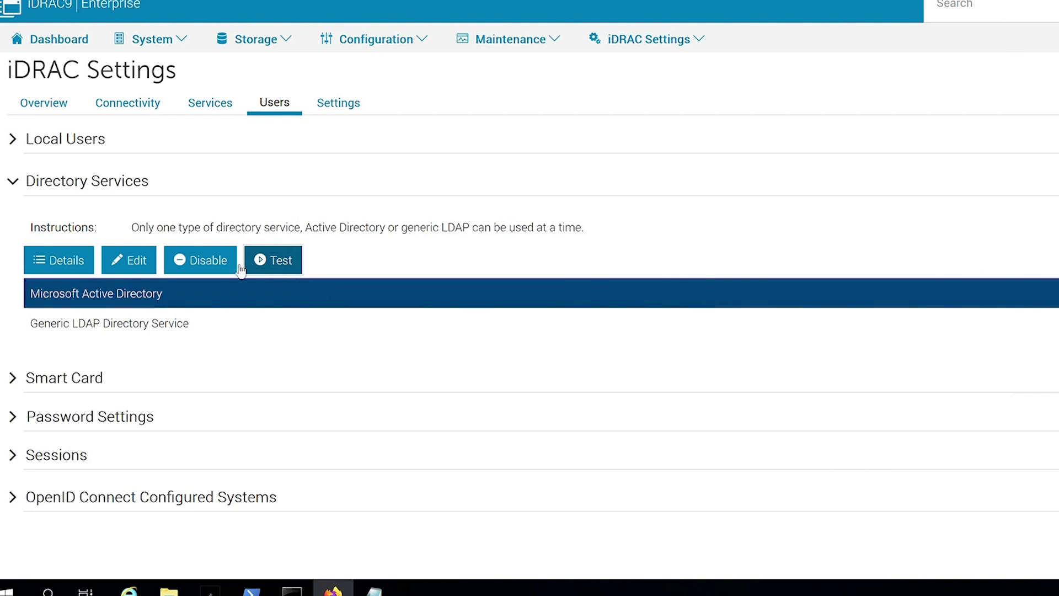
Reopen the Active Directory configuration and go to Role Group 1 on page 4.
{"action": "left_click", "coordinate": [134, 263]}
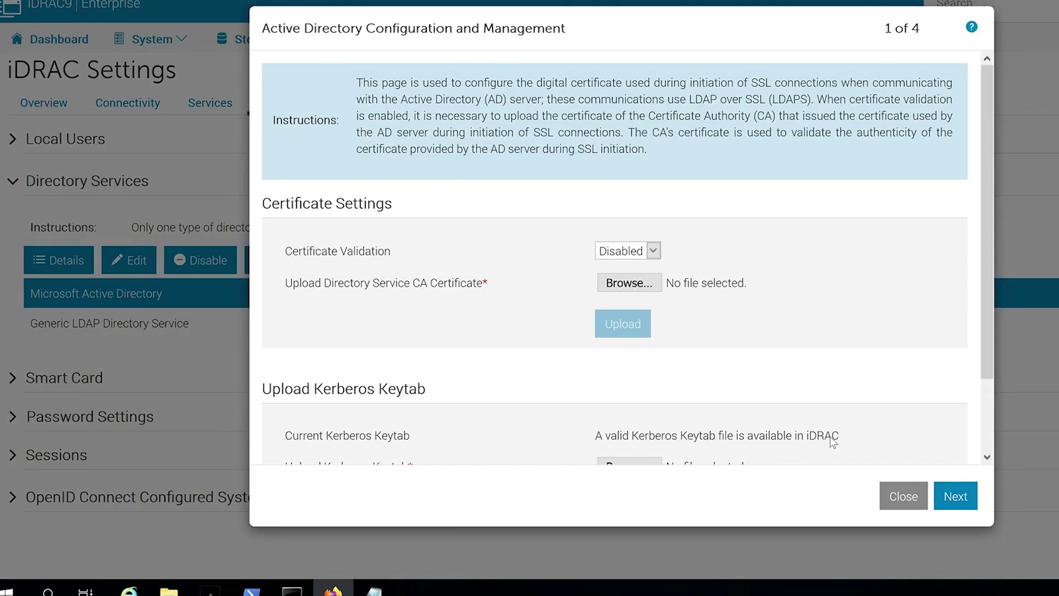
{"action": "scroll", "coordinate": [843, 430], "scroll_direction": "down", "scroll_amount": 2}
{"action": "left_click", "coordinate": [956, 496]}
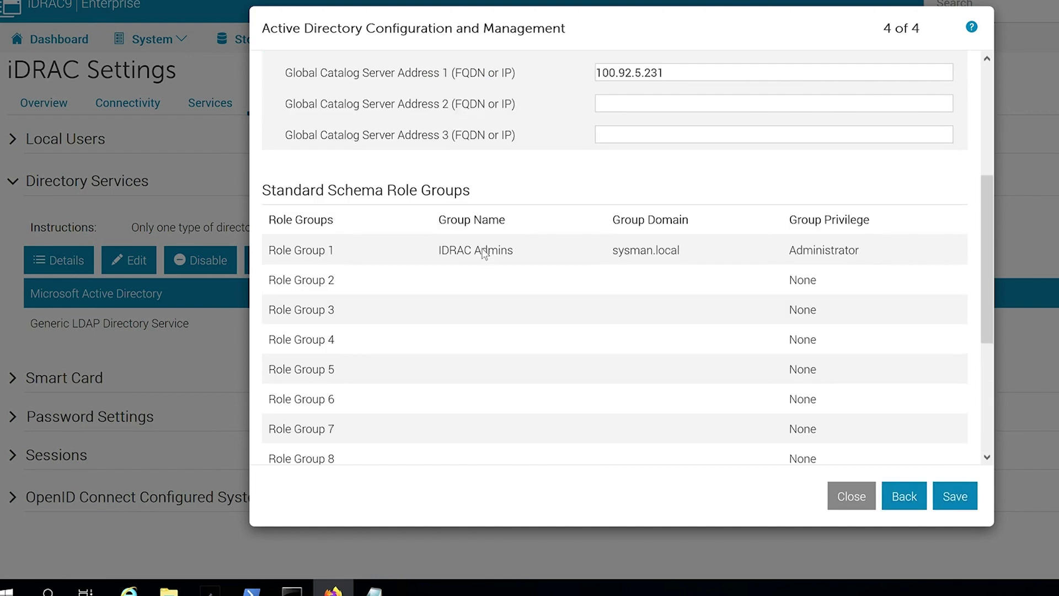
{"action": "left_click", "coordinate": [485, 253]}
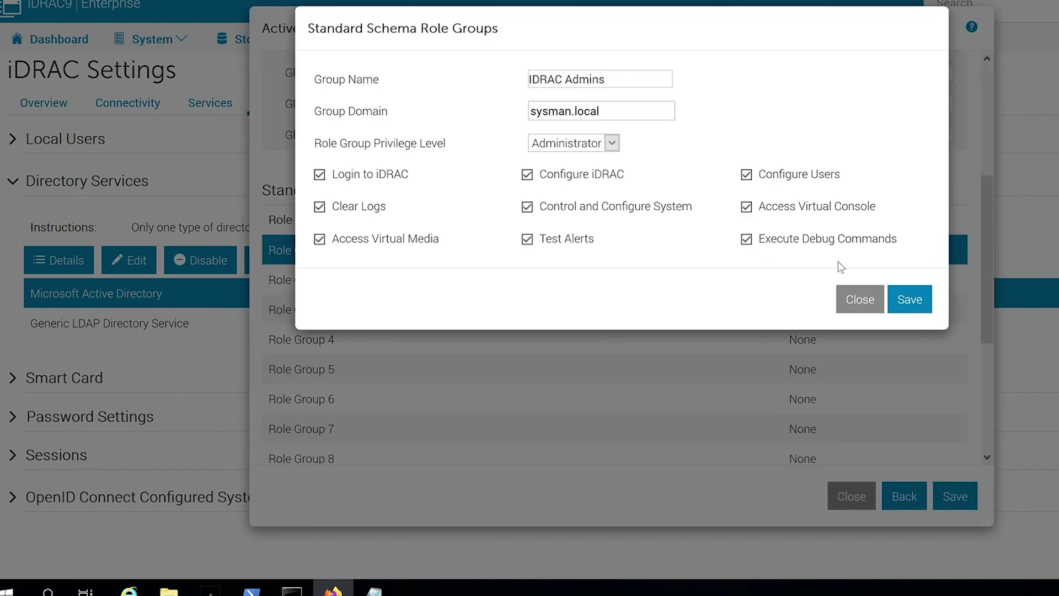
Fix the Role Group 1 name, removing the leading character and adding 'loc'.
{"action": "left_click", "coordinate": [538, 81]}
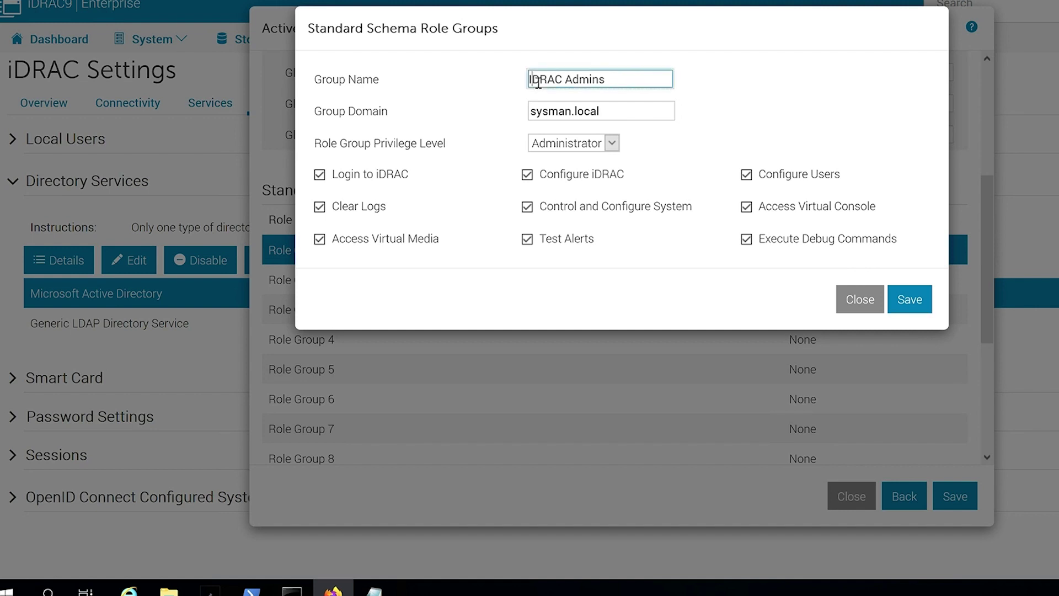
{"action": "key", "text": "BackSpace"}
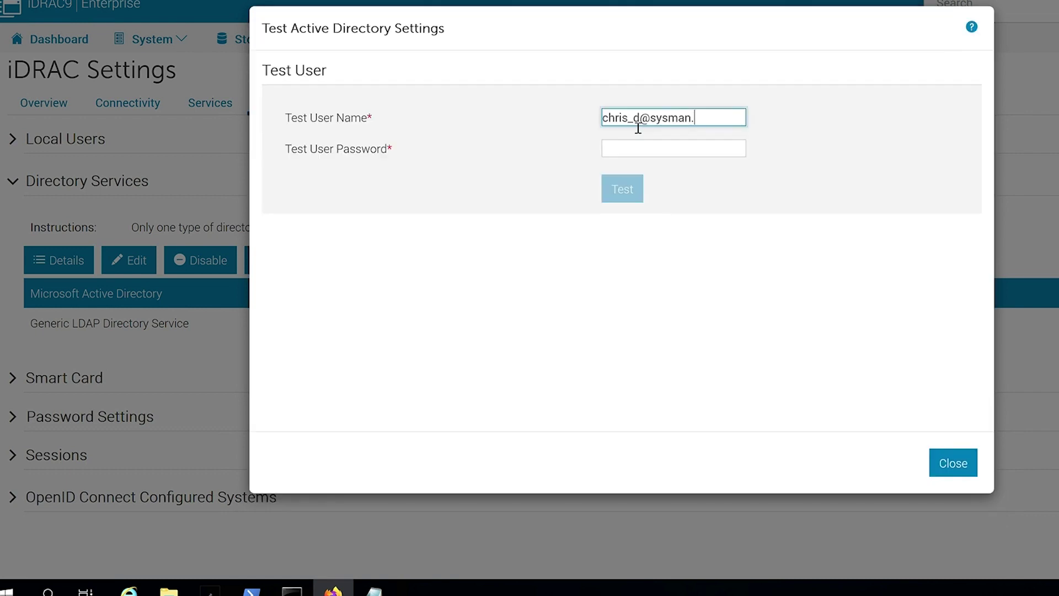
{"action": "type", "text": "local"}
{"action": "key", "text": "Tab"}
Enter the test password, rerun the test, and review the passing authorization and privileges Login through Diagnostic Command.
{"action": "type", "text": "*******"}
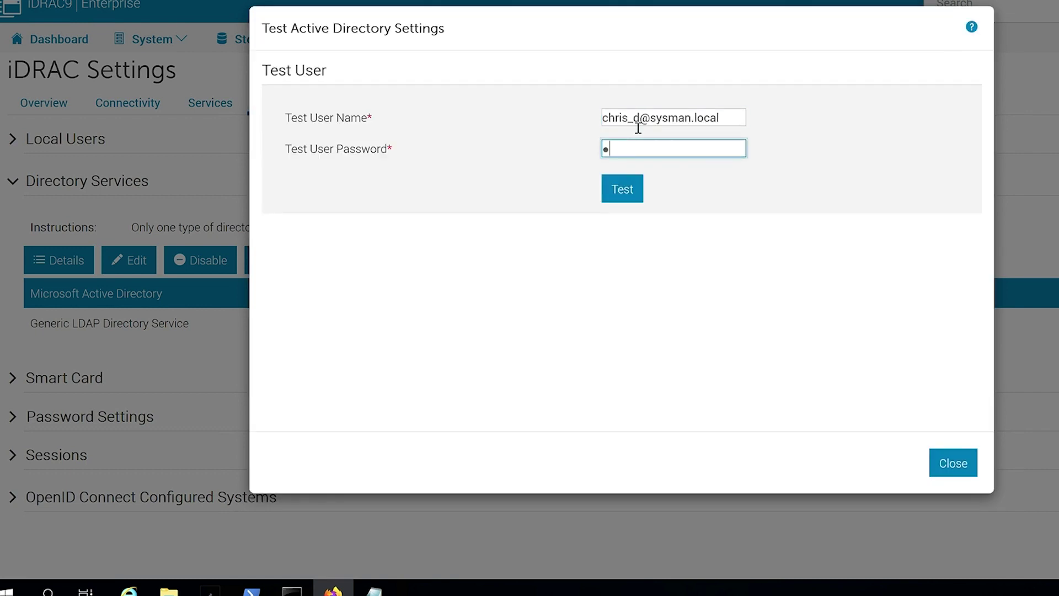
{"action": "type", "text": "***"}
{"action": "key", "text": "Return"}
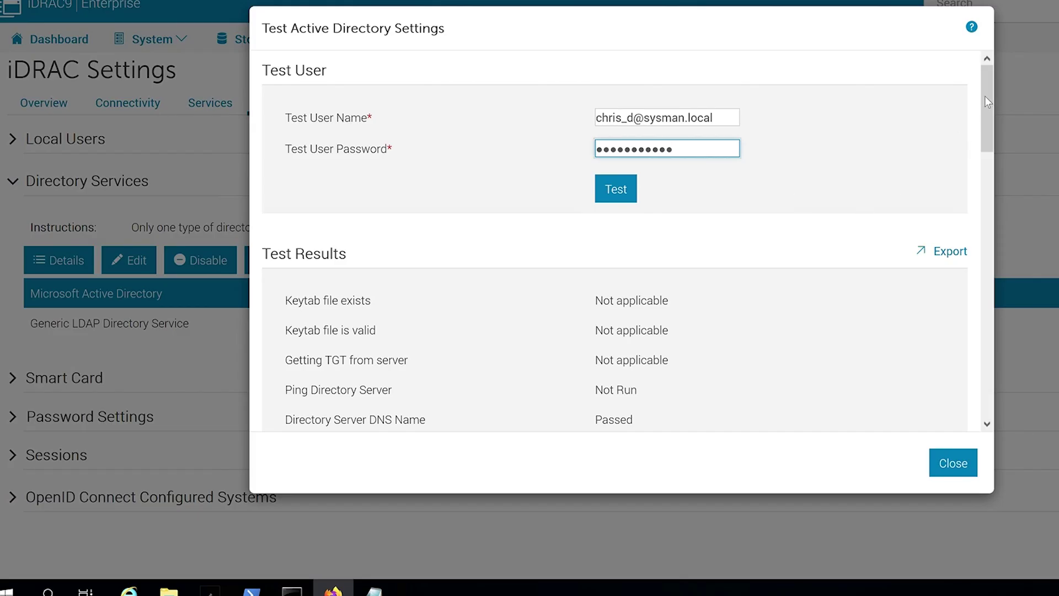
{"action": "left_click_drag", "start_coordinate": [986, 92], "coordinate": [997, 320]}
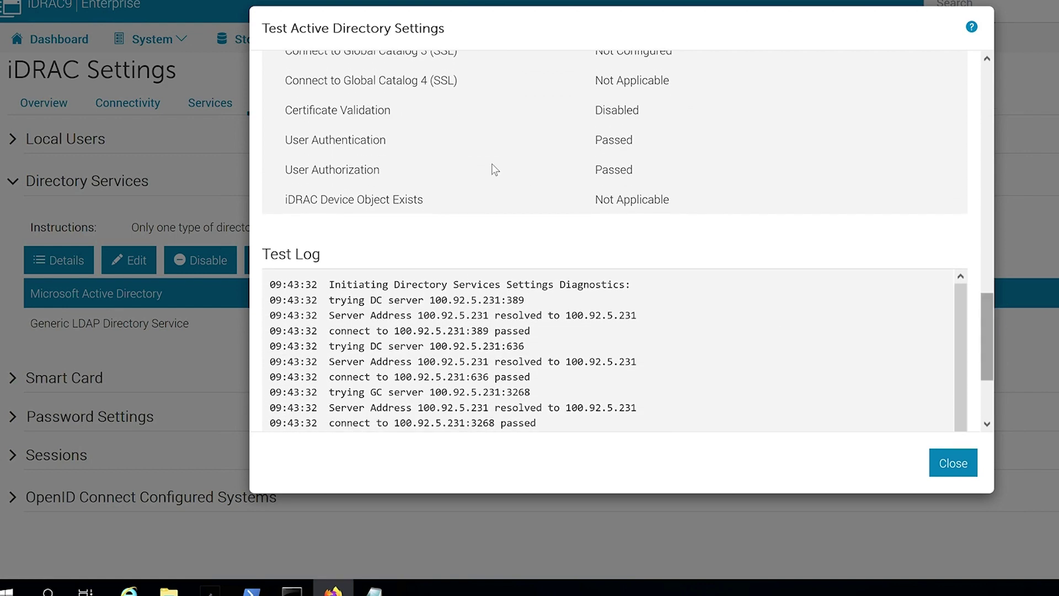
{"action": "left_click_drag", "start_coordinate": [283, 141], "coordinate": [612, 205]}
{"action": "left_click", "coordinate": [613, 205]}
{"action": "scroll", "coordinate": [629, 252], "scroll_direction": "down", "scroll_amount": 3}
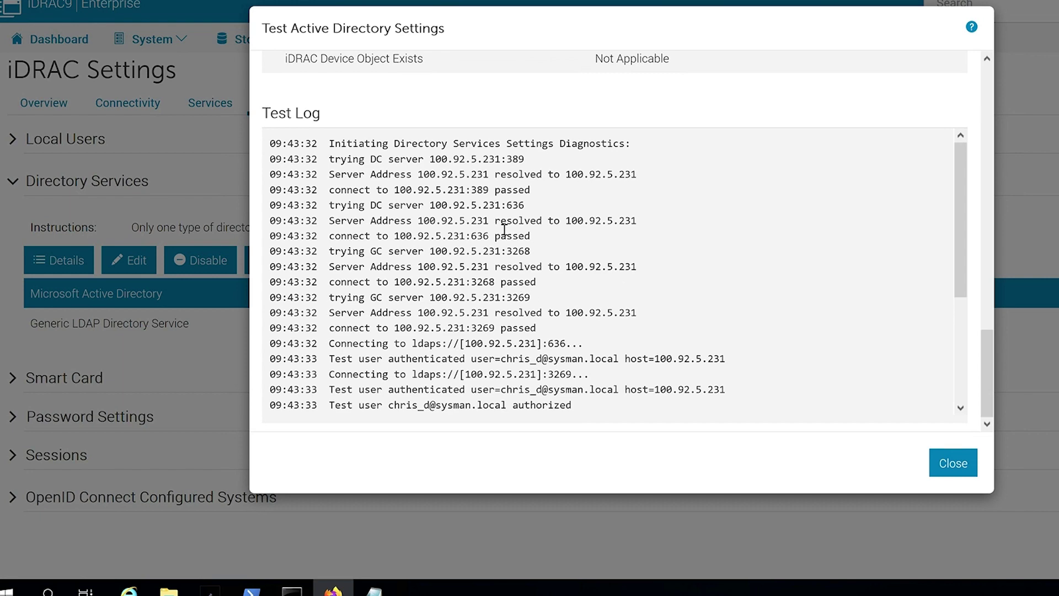
{"action": "left_click_drag", "start_coordinate": [961, 190], "coordinate": [966, 298]}
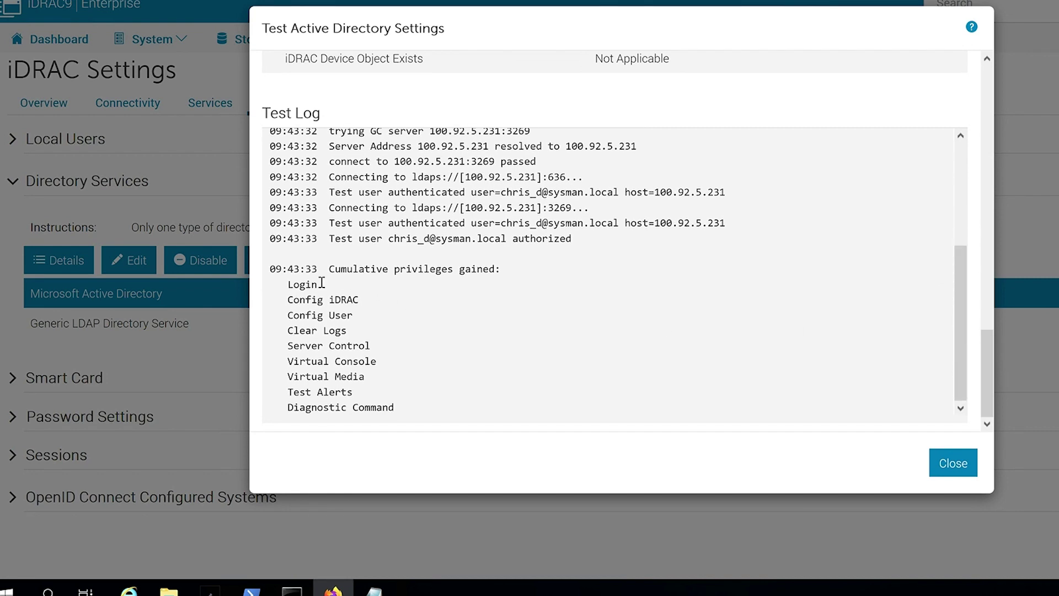
{"action": "left_click_drag", "start_coordinate": [286, 292], "coordinate": [414, 419]}
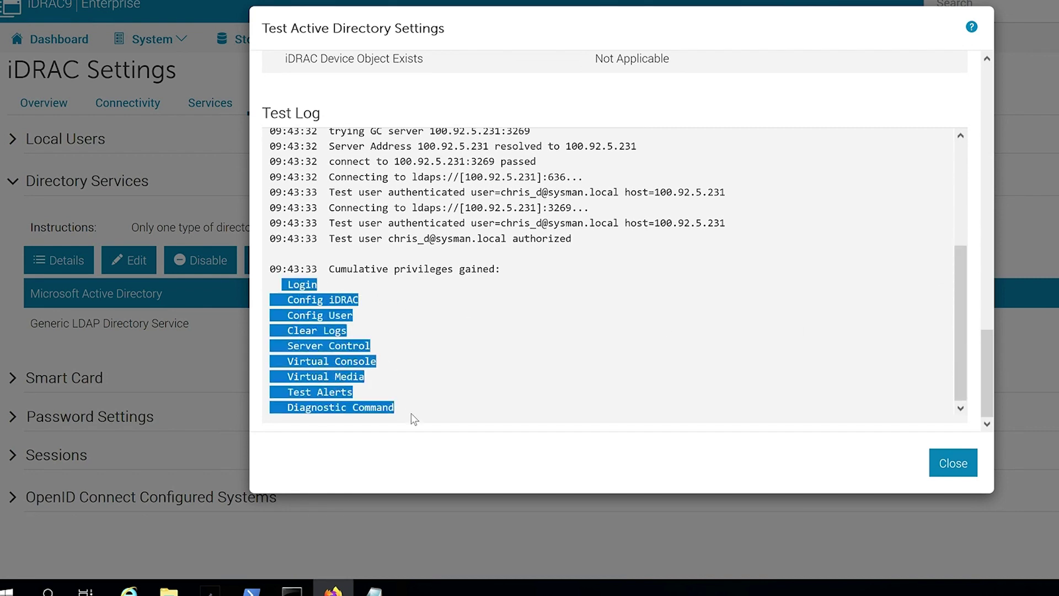
{"action": "left_click", "coordinate": [415, 421]}
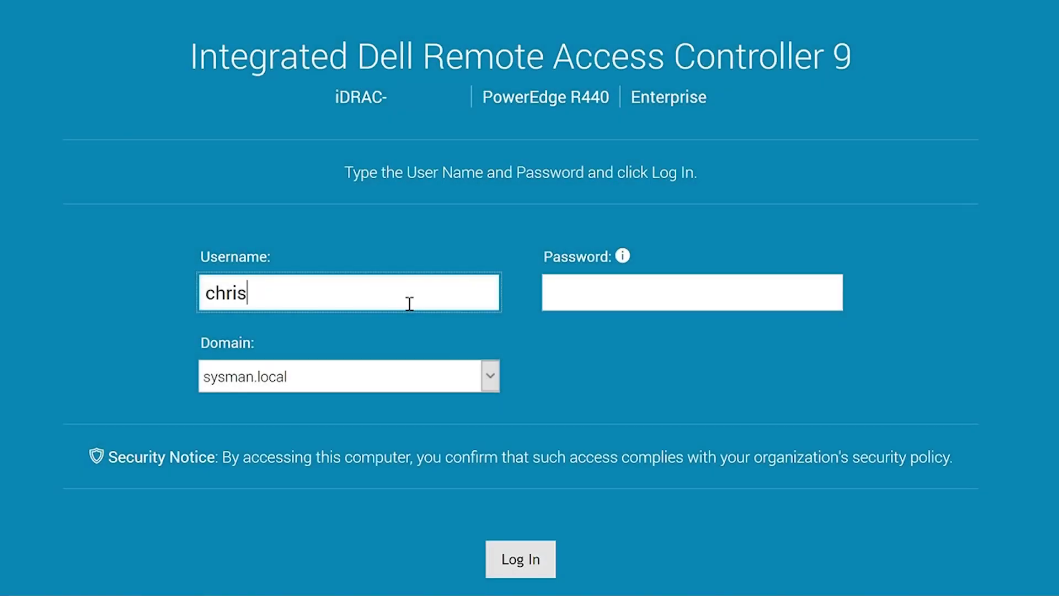
Complete the AD user's username, enter the password, and submit the iDRAC login.
{"action": "type", "text": "_d"}
{"action": "key", "text": "Tab"}
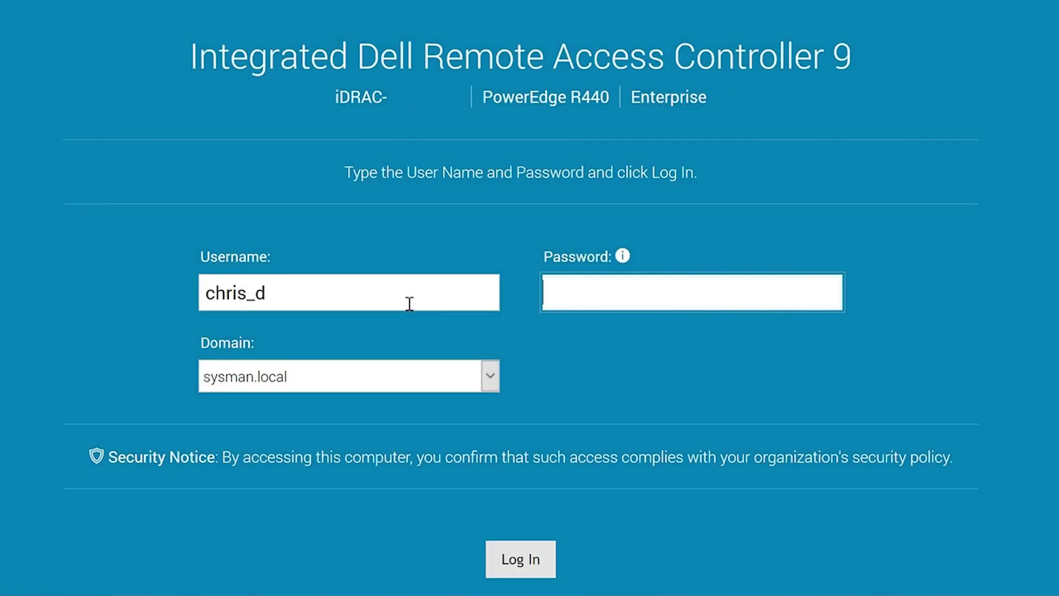
{"action": "type", "text": "•••••••"}
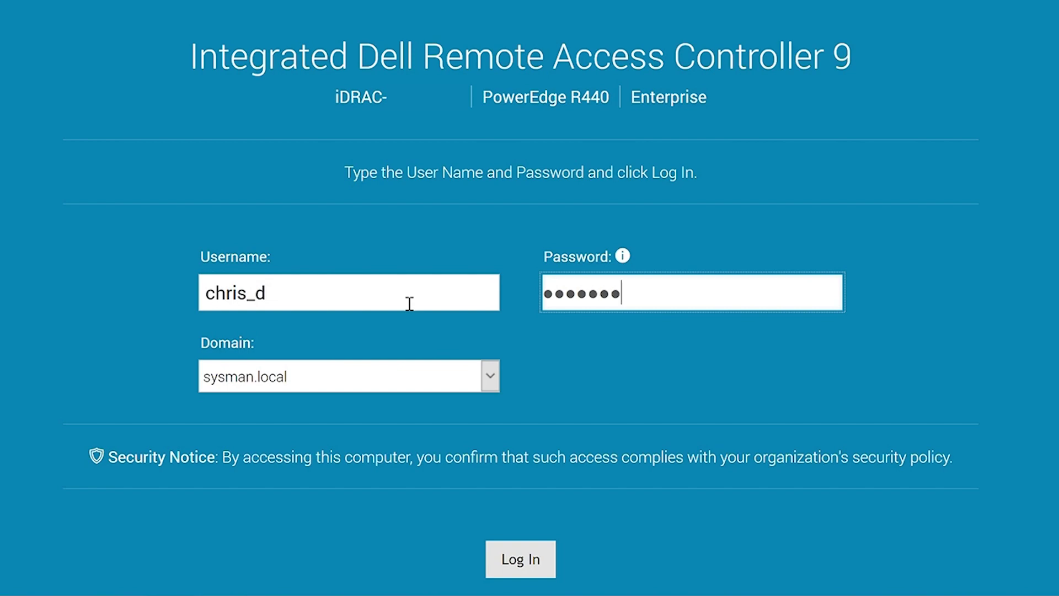
{"action": "type", "text": "••••"}
{"action": "key", "text": "Return"}
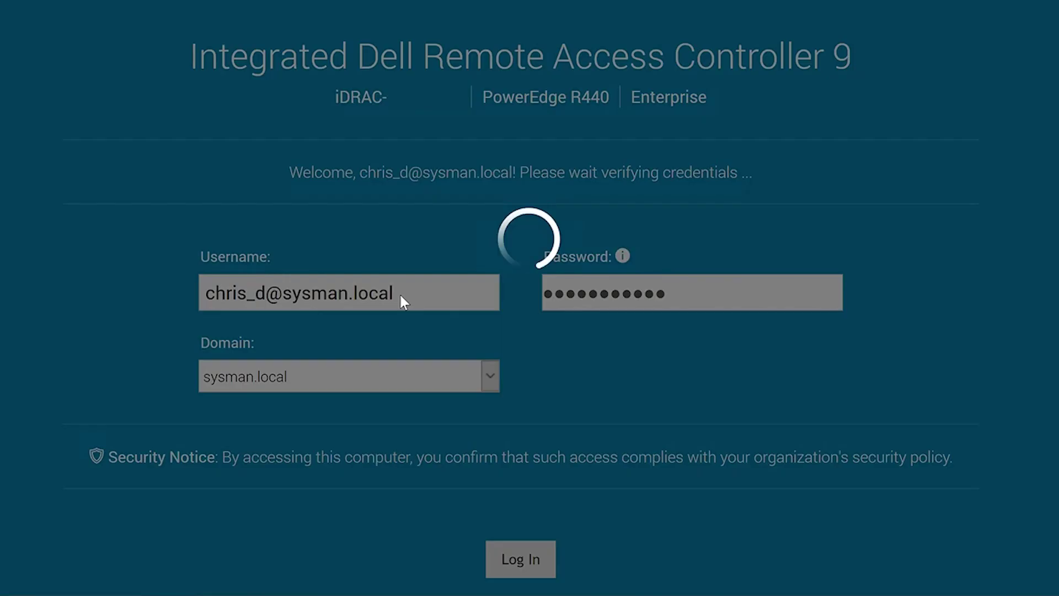